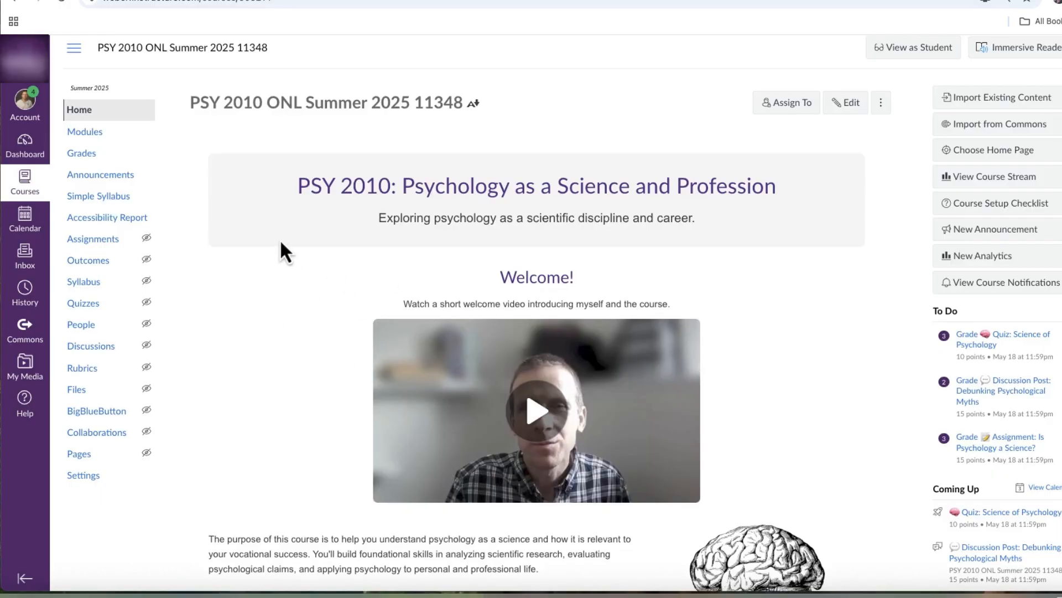
Look over the course home page from the welcome banner down to the quick links
scroll(280, 244, "down", 2)
scroll(562, 304, "up", 2)
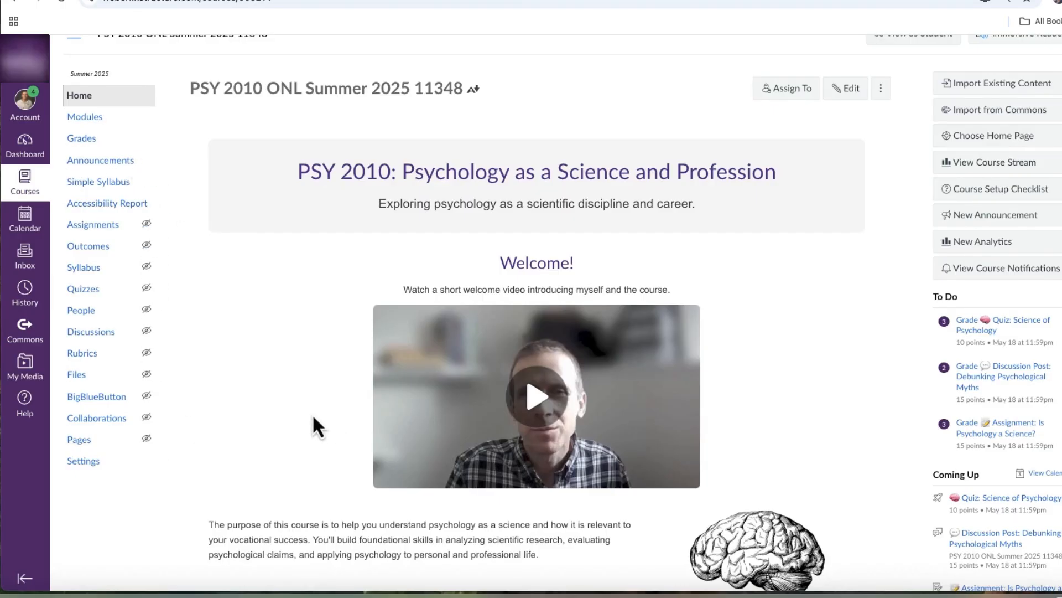
scroll(320, 420, "down", 7)
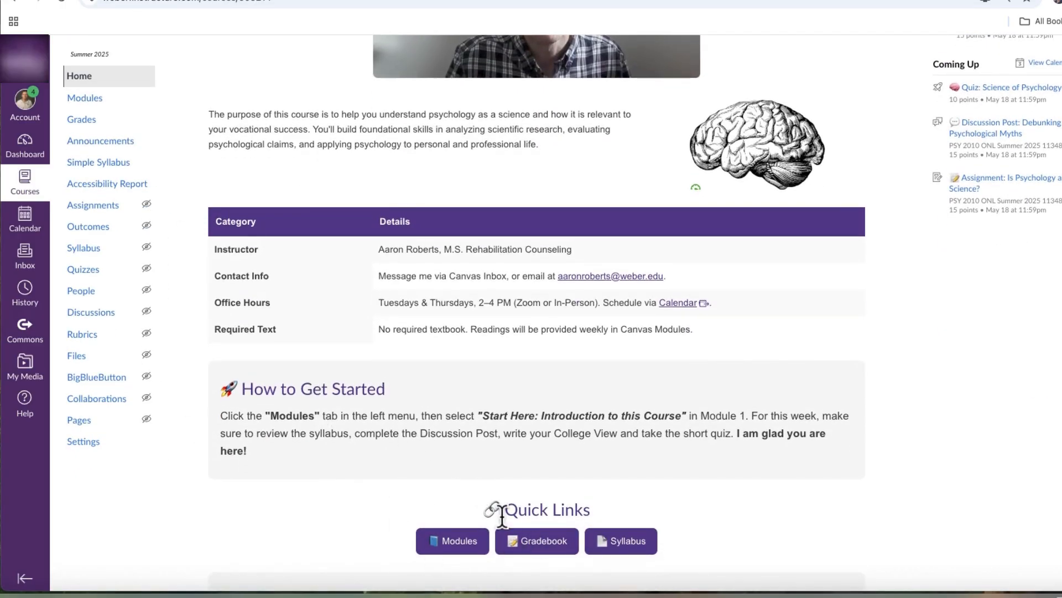
scroll(465, 493, "down", 1)
scroll(439, 468, "up", 8)
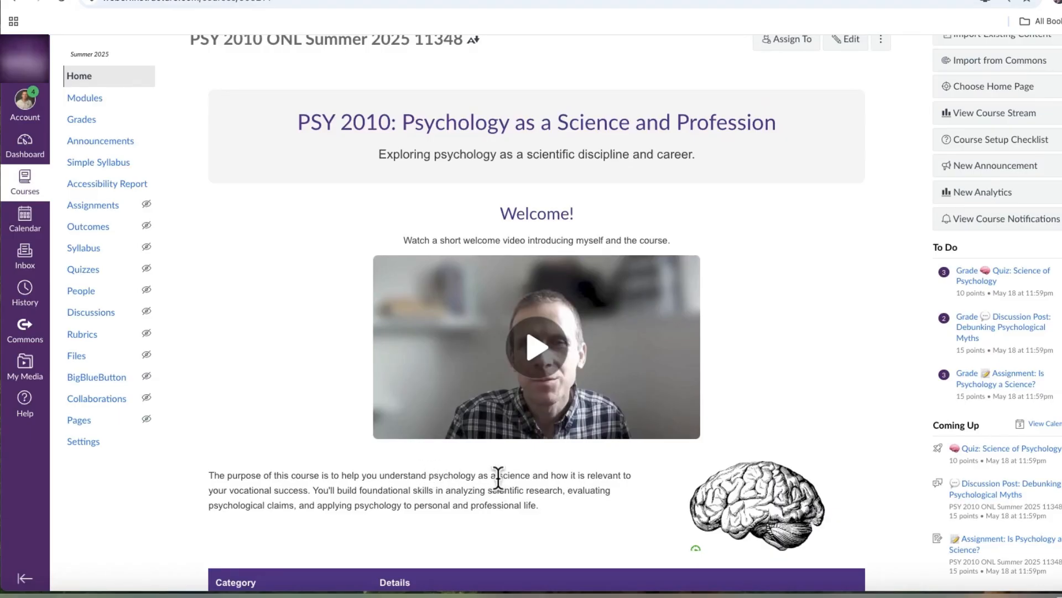
scroll(586, 446, "up", 2)
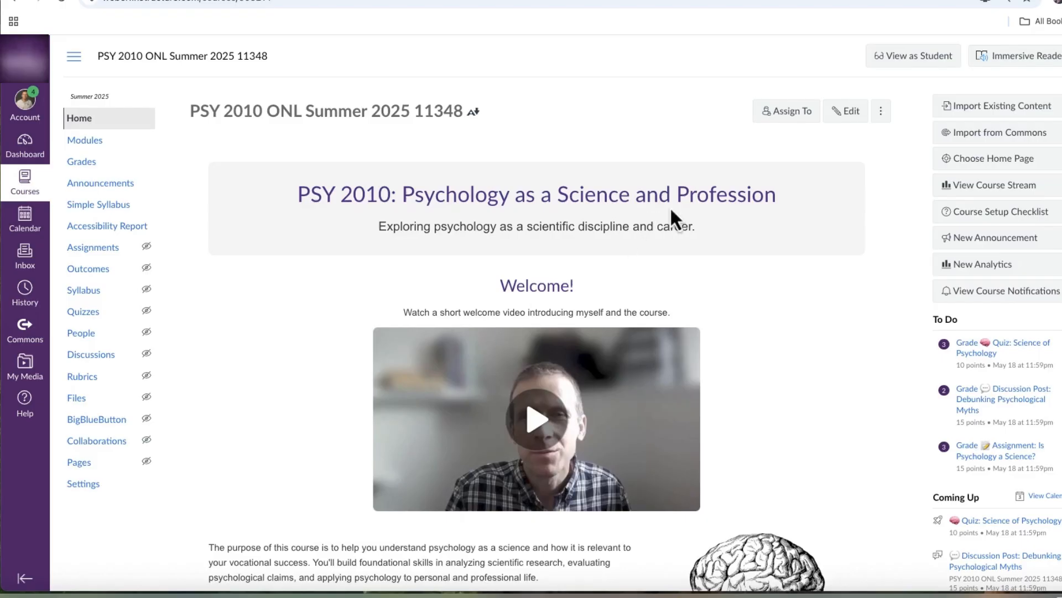
Try Pages Front Page and Course Modules as the course home page, and cancel the choice
left_click(984, 160)
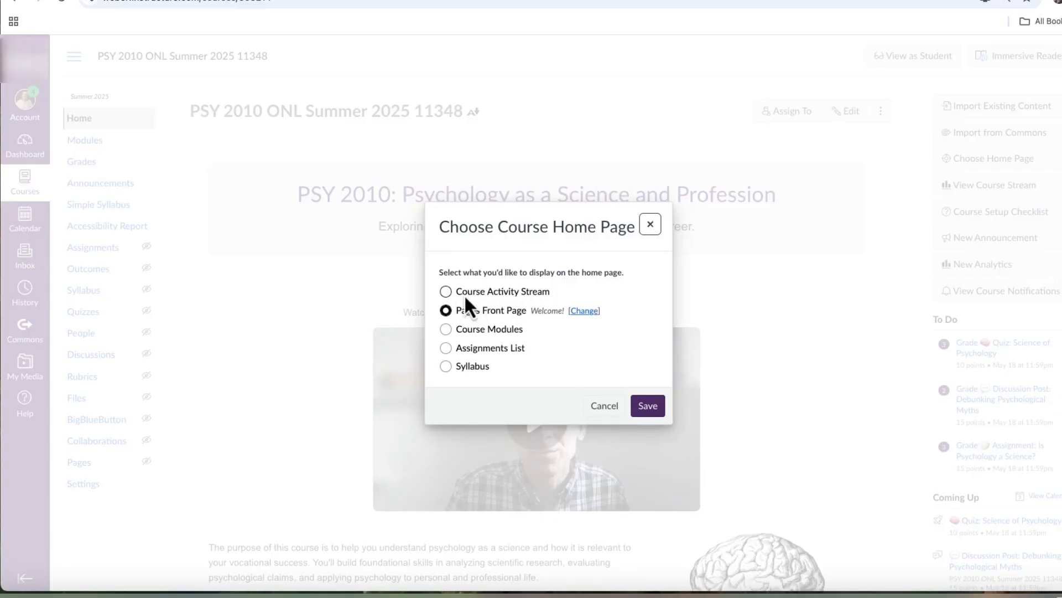
left_click(463, 313)
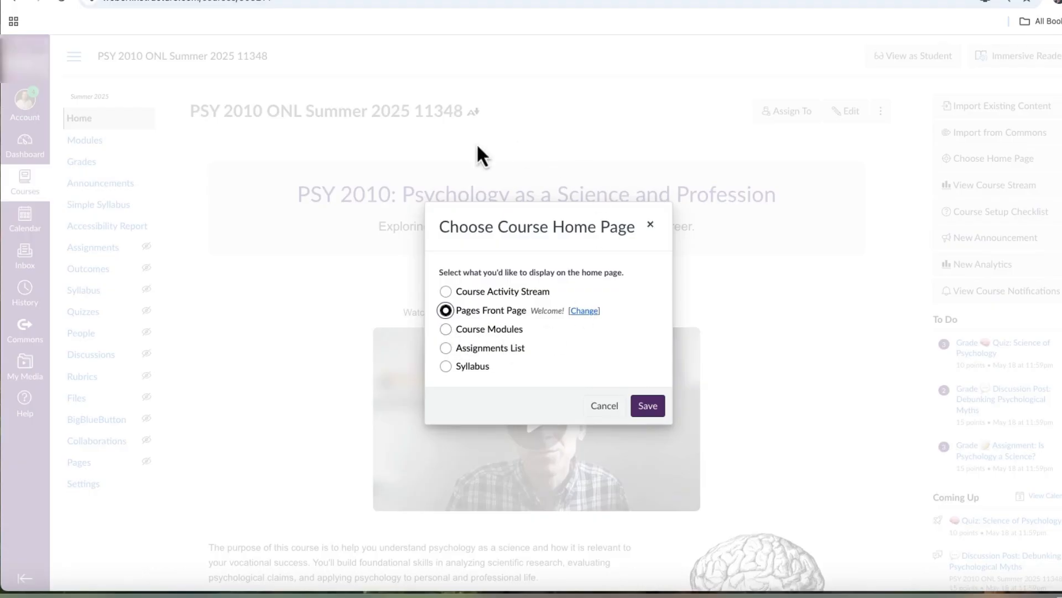
left_click(497, 328)
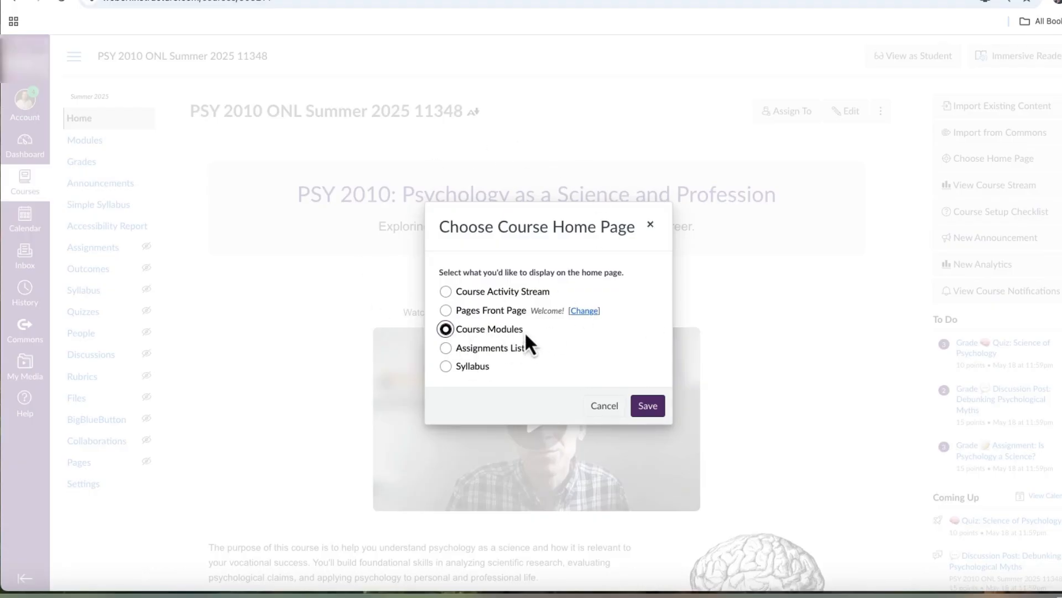
left_click(604, 407)
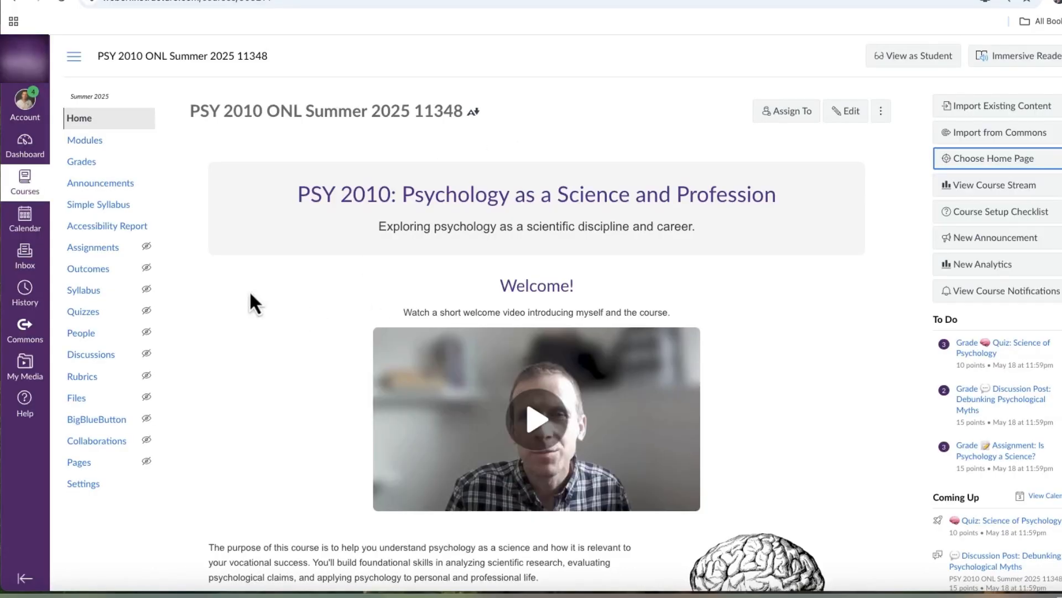
View the course's Modules page and look through its weekly modules
left_click(84, 144)
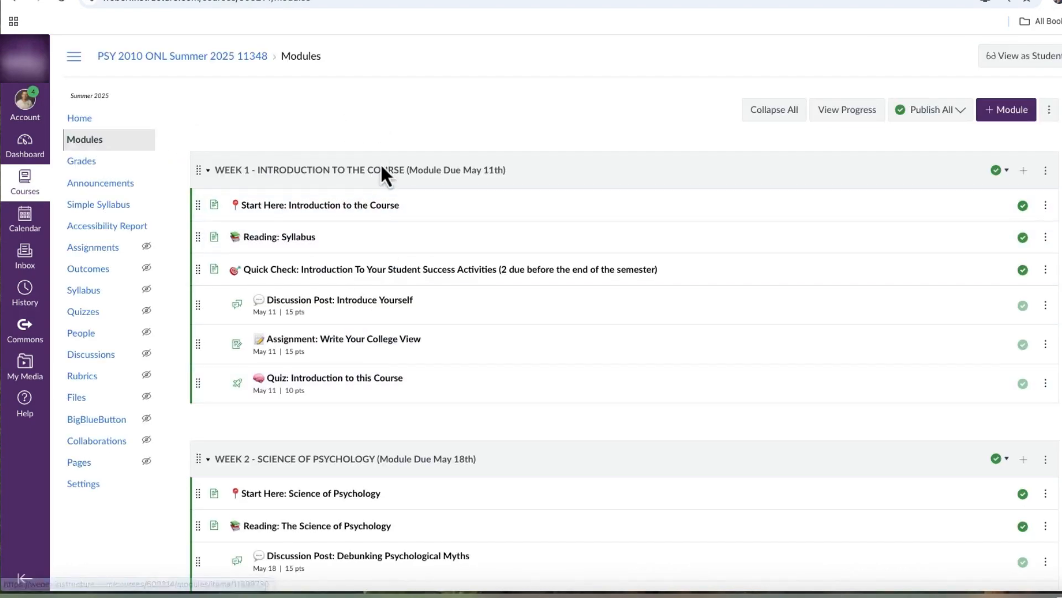
scroll(402, 486, "down", 8)
scroll(406, 470, "up", 8)
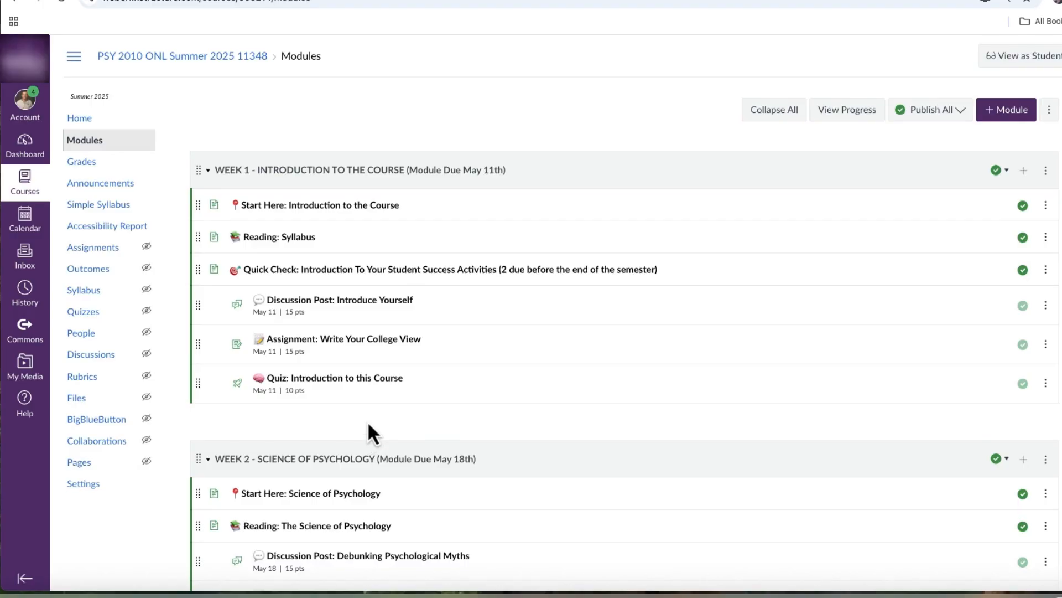
Return to the course home page, try the Modules, Syllabus, Assignments List and Pages Front Page home page options, and cancel
left_click(79, 118)
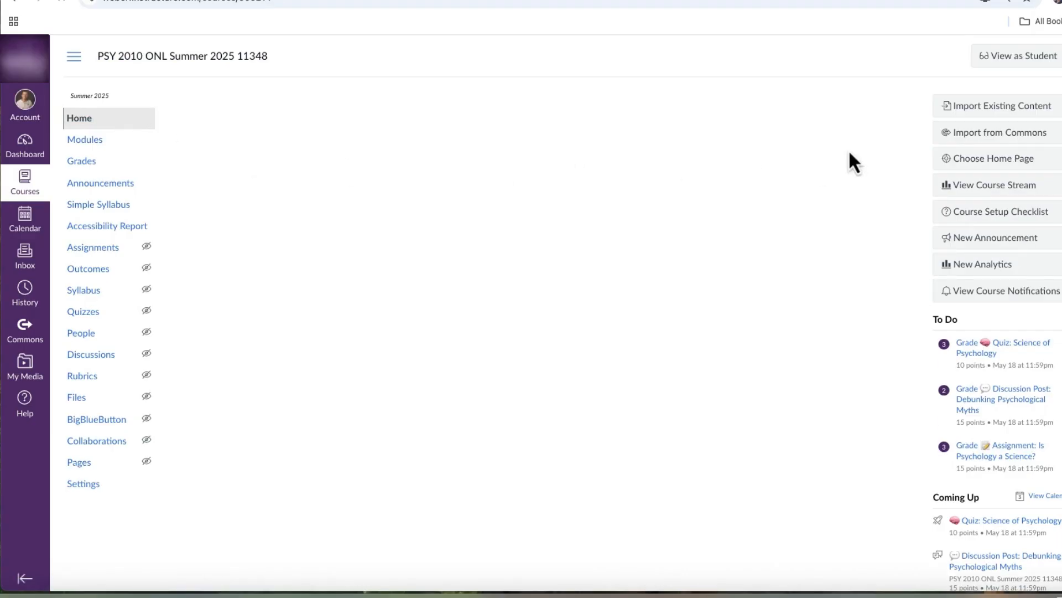
left_click(993, 159)
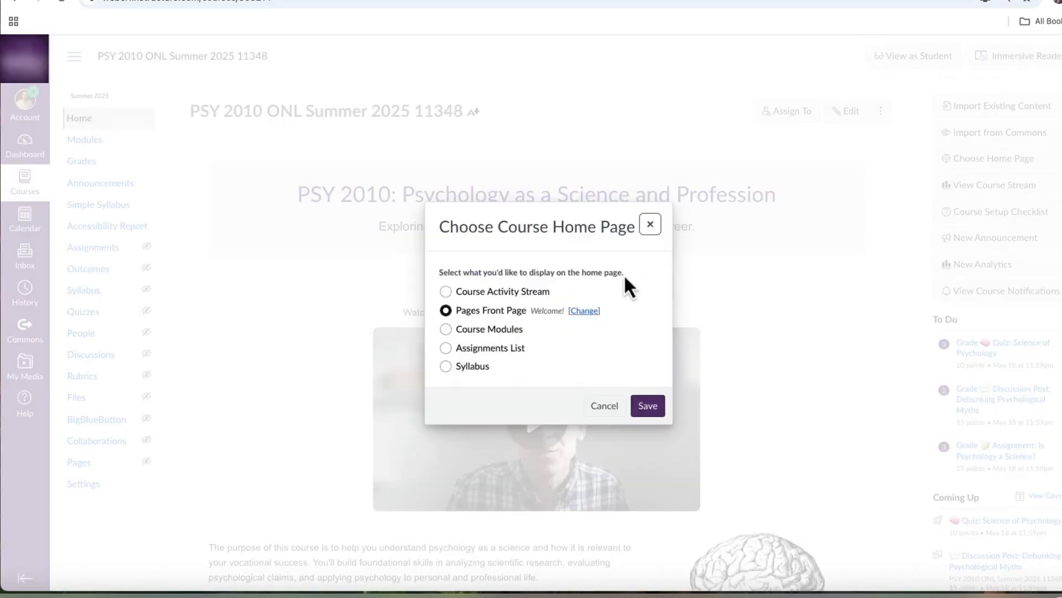
left_click(446, 330)
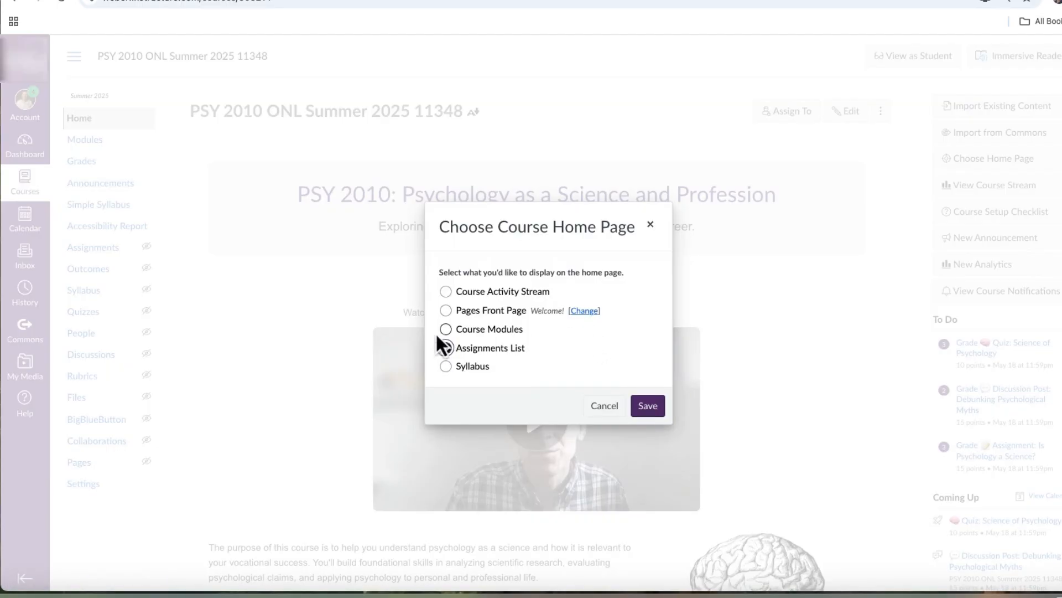
left_click(445, 311)
left_click(445, 367)
left_click(446, 348)
left_click(445, 311)
left_click(607, 410)
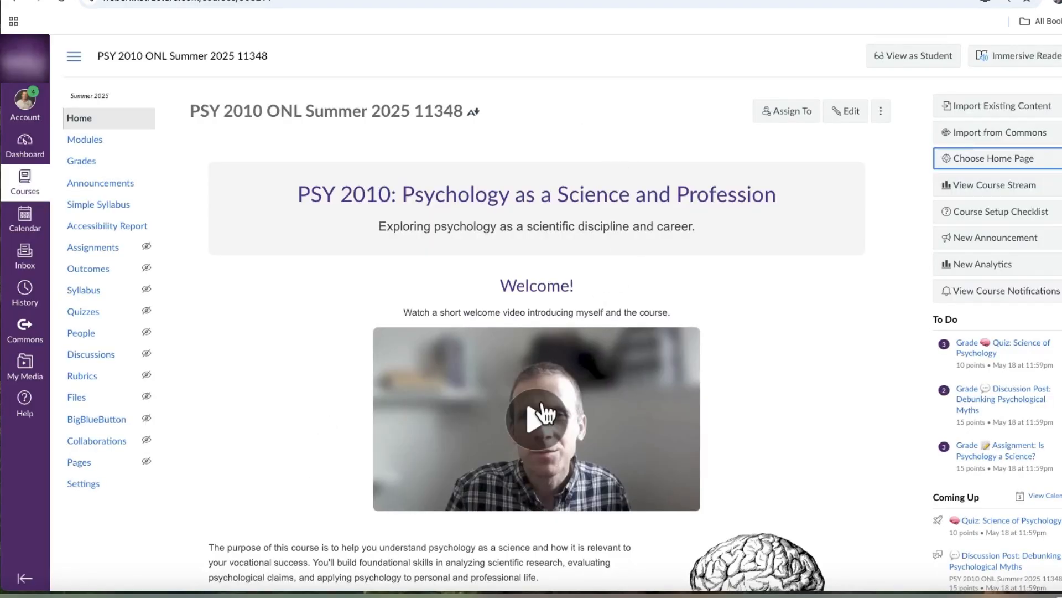
Play the welcome video on the course home page briefly and pause it
scroll(545, 412, "down", 4)
scroll(575, 390, "down", 1)
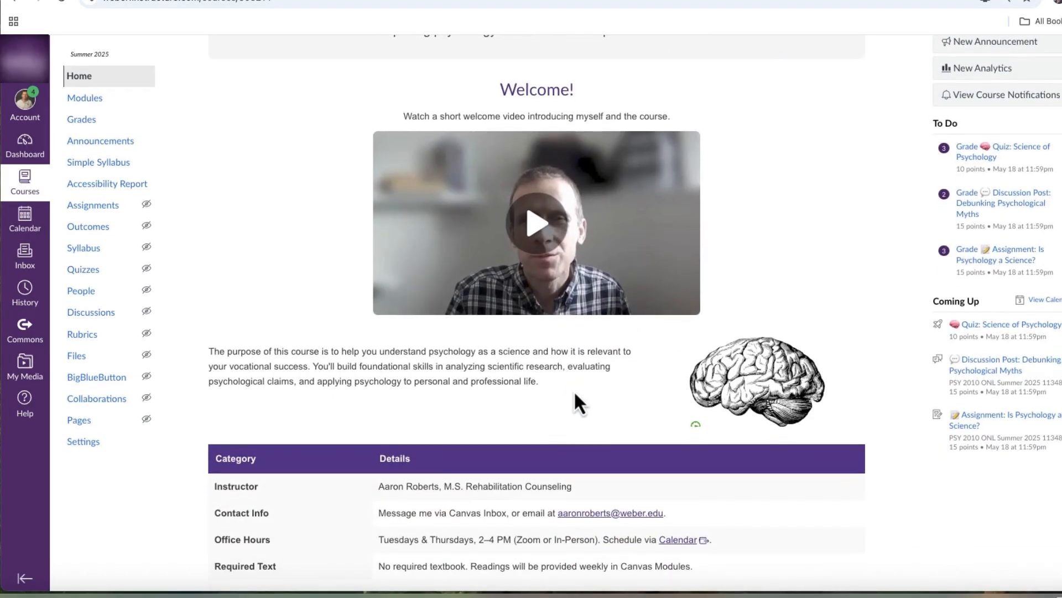
scroll(551, 320, "up", 3)
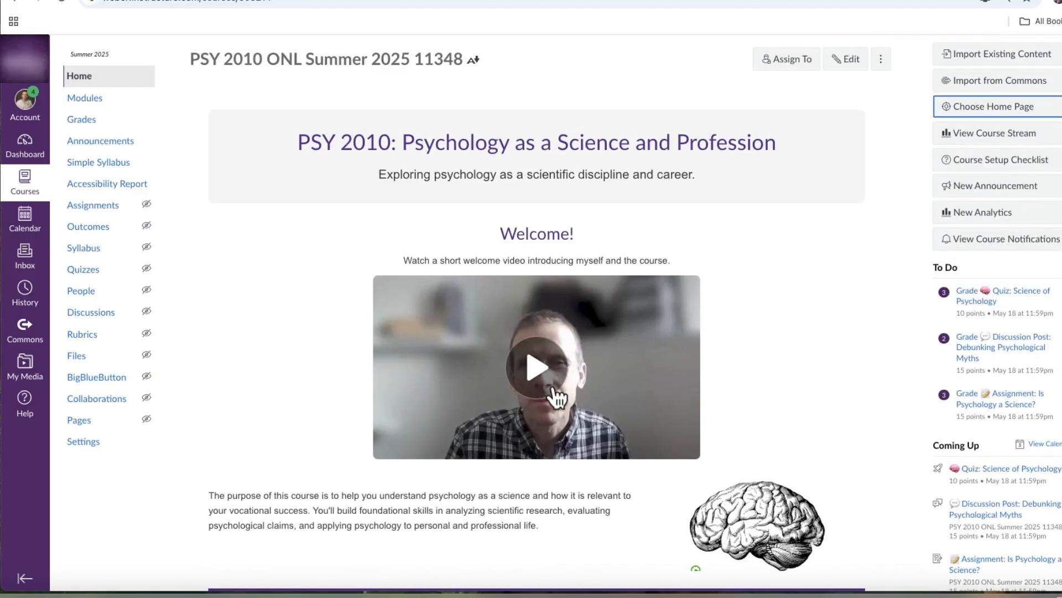
left_click(542, 381)
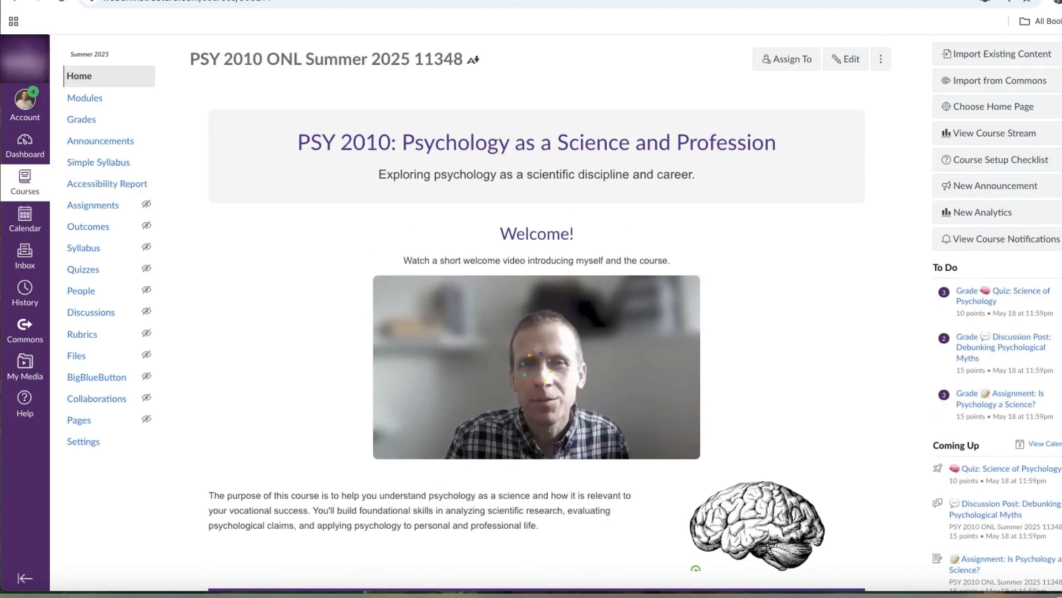
left_click(539, 371)
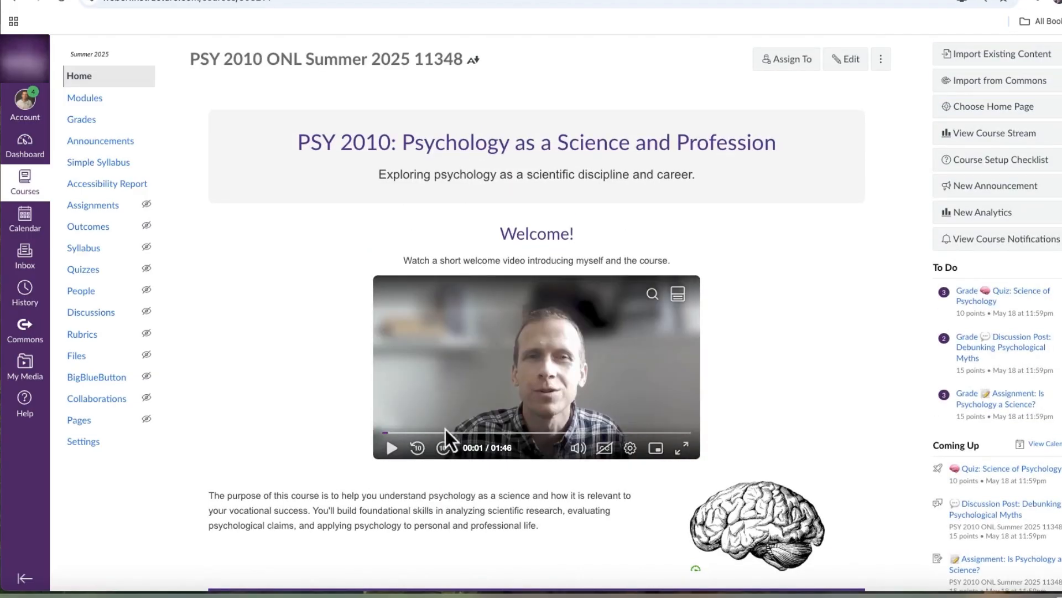
Examine the home page's course purpose, instructor details table, How to Get Started box, quick links and Canvas help line
scroll(537, 460, "down", 1)
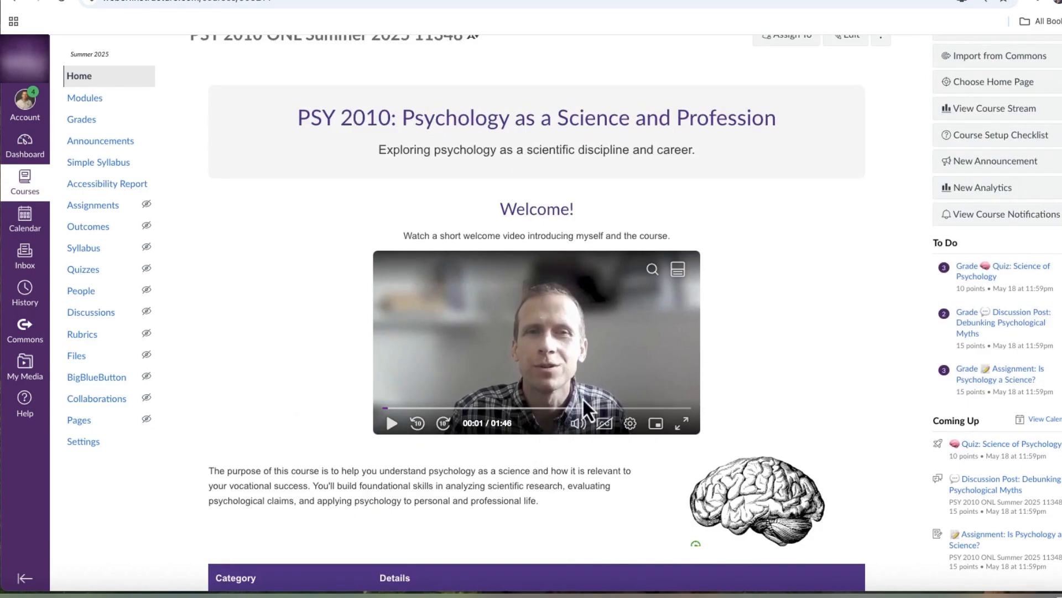
mouse_move(588, 348)
scroll(515, 390, "down", 5)
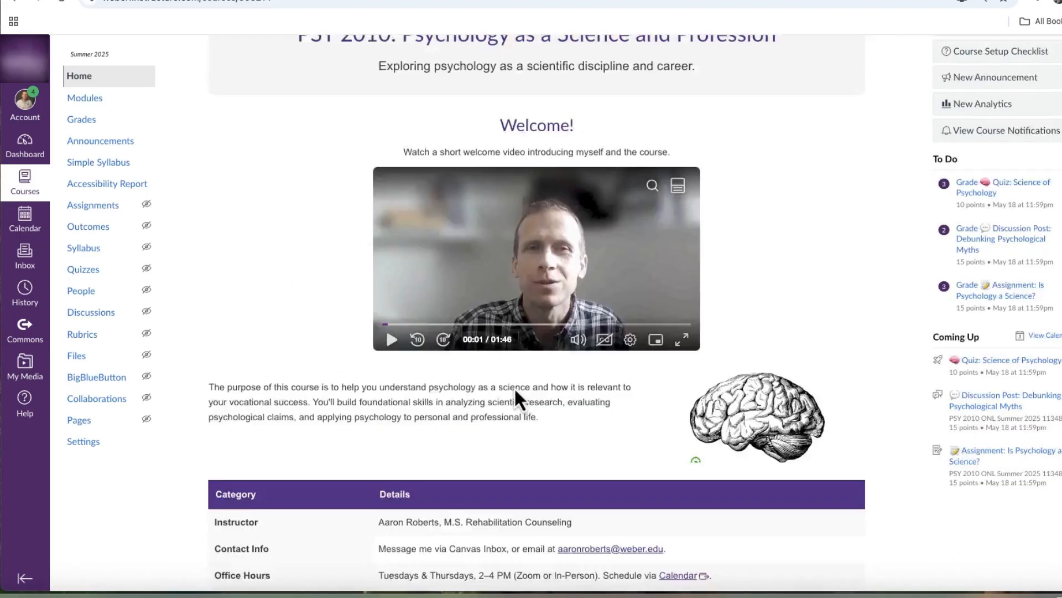
left_click_drag(214, 314, 773, 429)
left_click(773, 431)
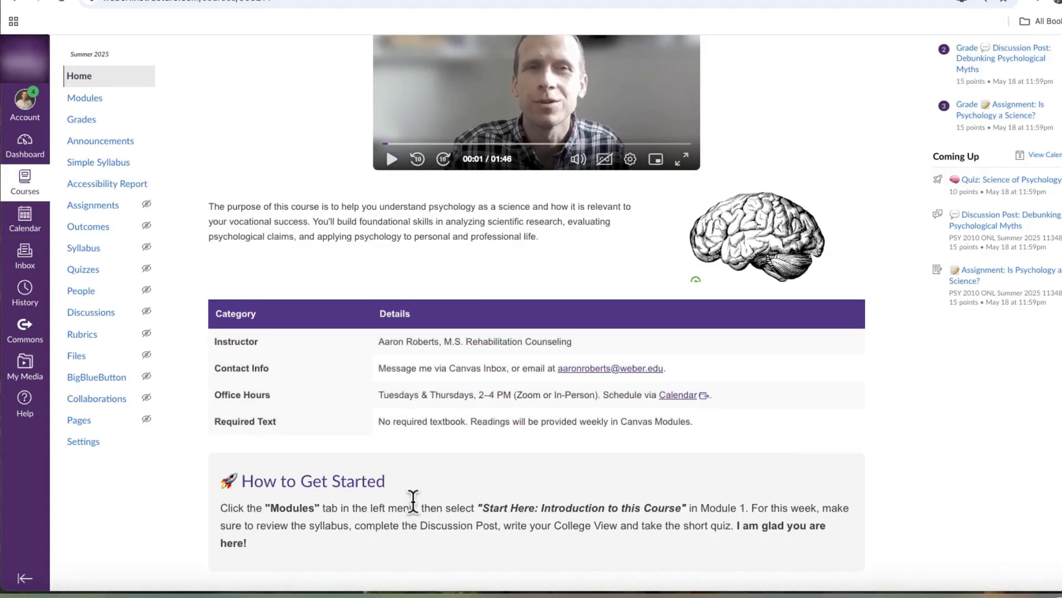
scroll(365, 493, "down", 3)
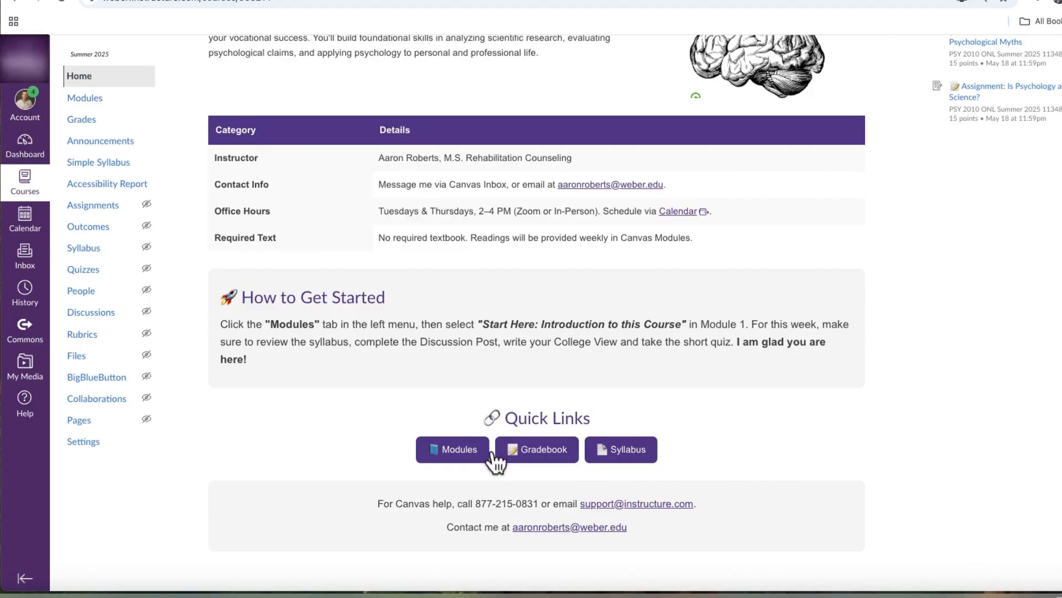
left_click_drag(377, 503, 700, 525)
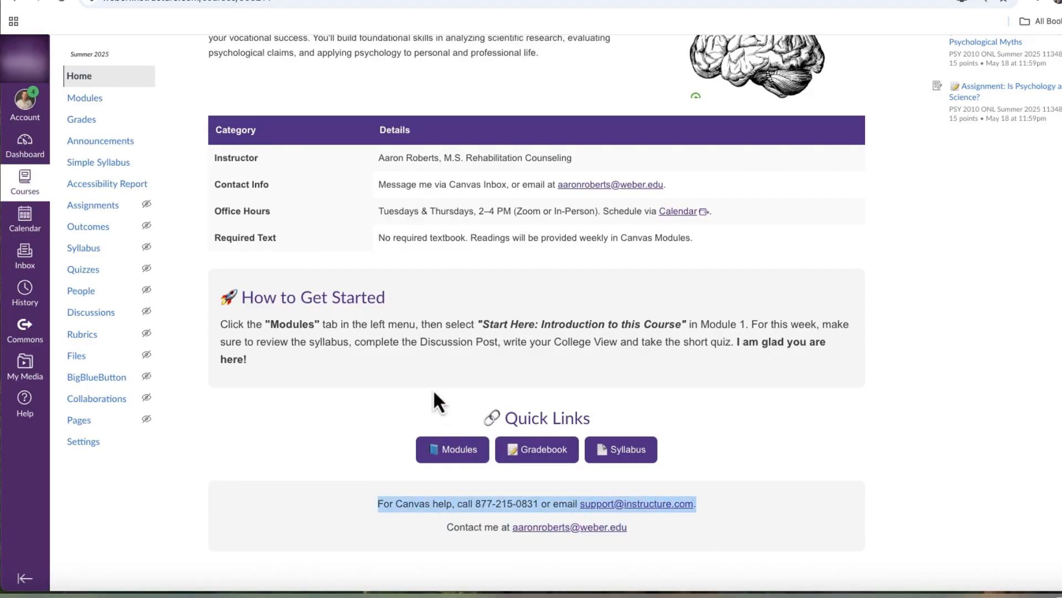
scroll(433, 389, "up", 8)
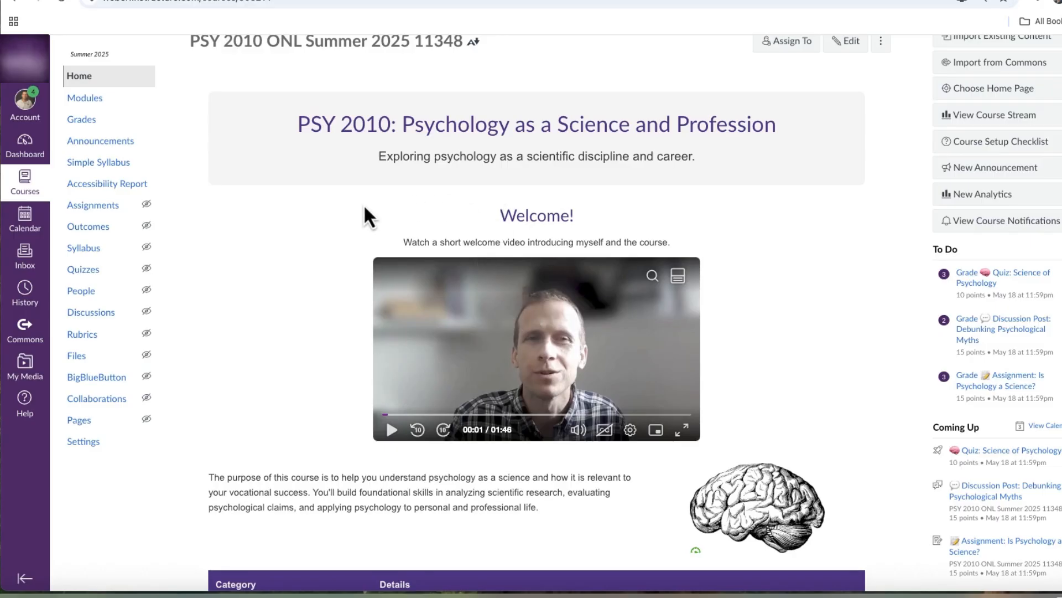
scroll(515, 236, "up", 1)
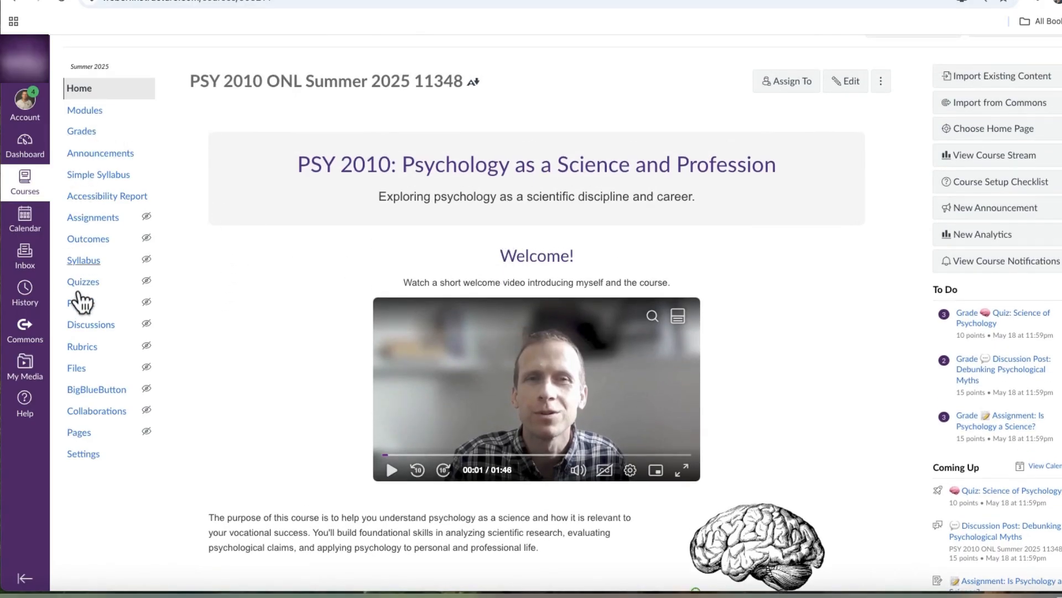
Open the Welcome! front page for editing and check the text of its banner title, subtitle and video introduction
left_click(83, 437)
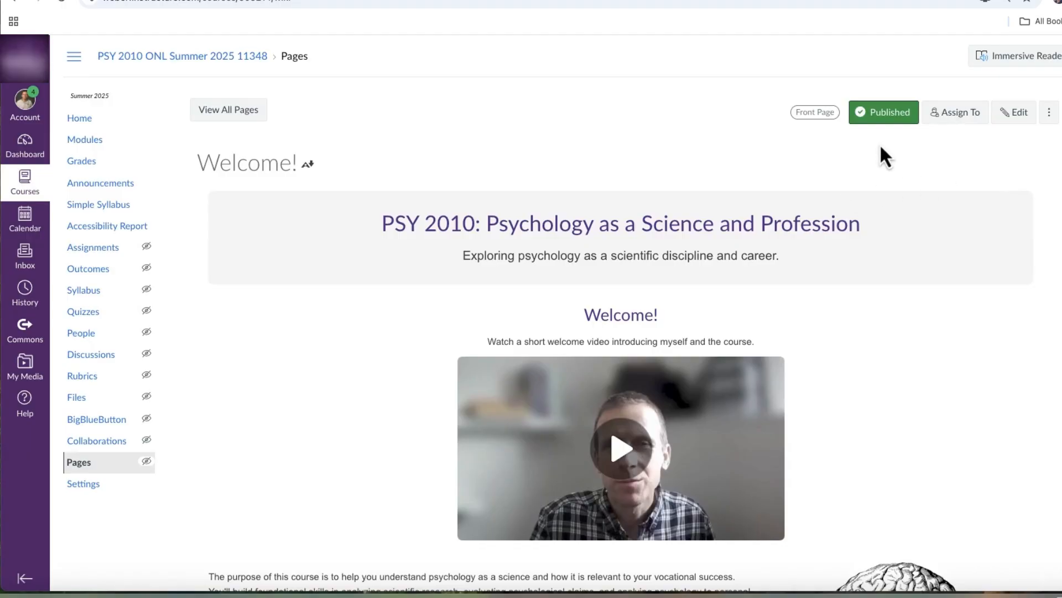
left_click(1015, 114)
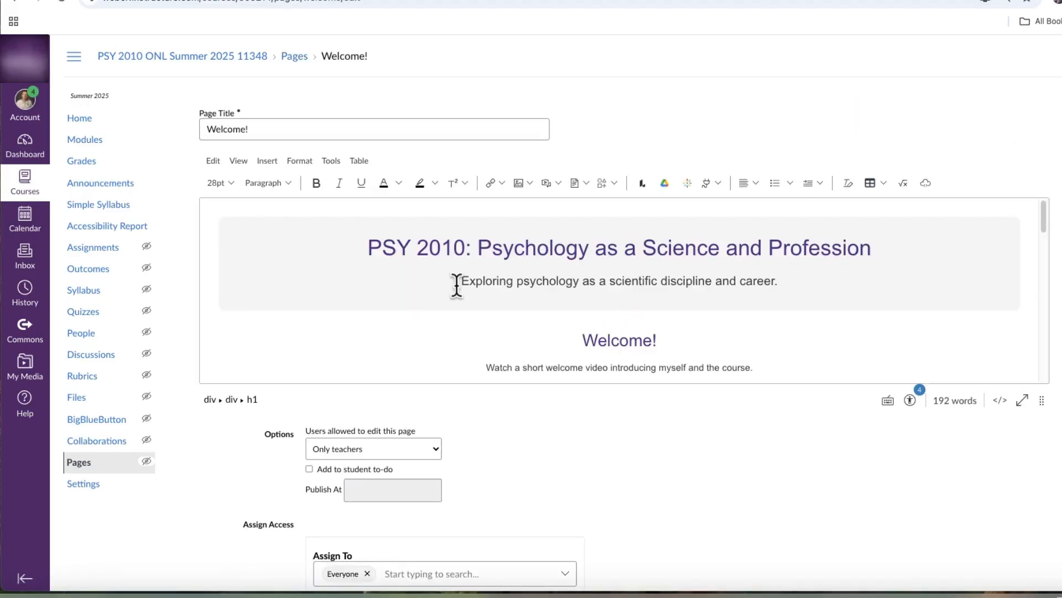
left_click_drag(457, 285, 729, 271)
scroll(728, 272, "down", 2)
left_click_drag(479, 247, 764, 256)
left_click(787, 247)
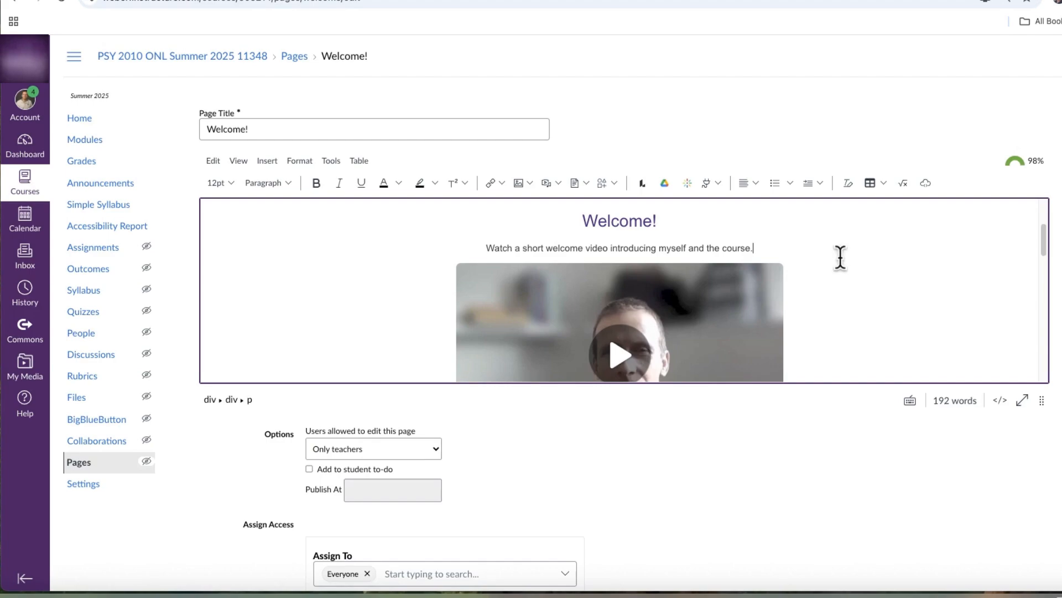
scroll(675, 235, "up", 1)
scroll(693, 244, "up", 2)
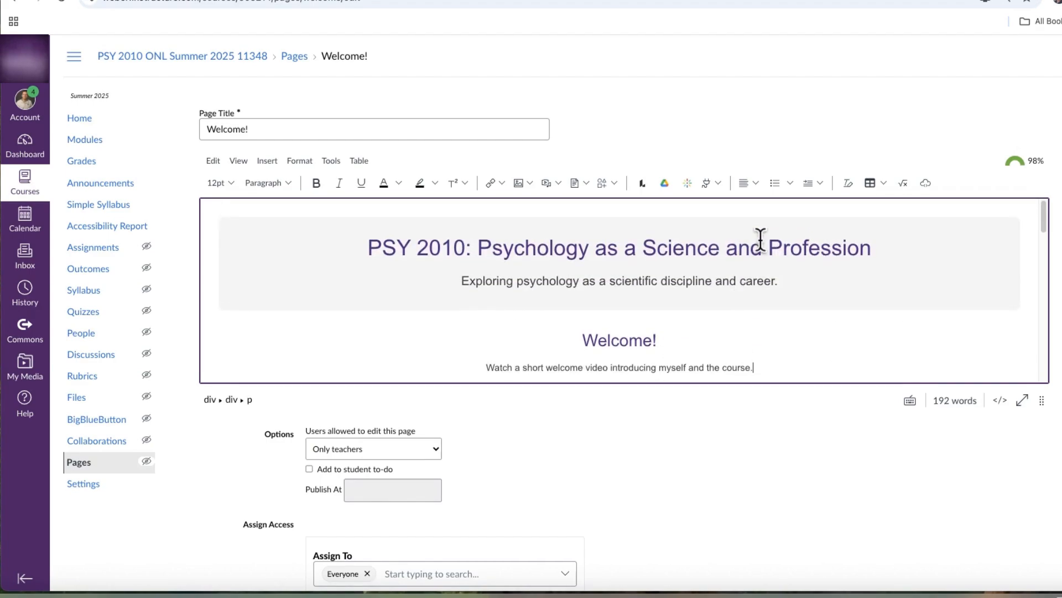
left_click_drag(872, 250, 390, 255)
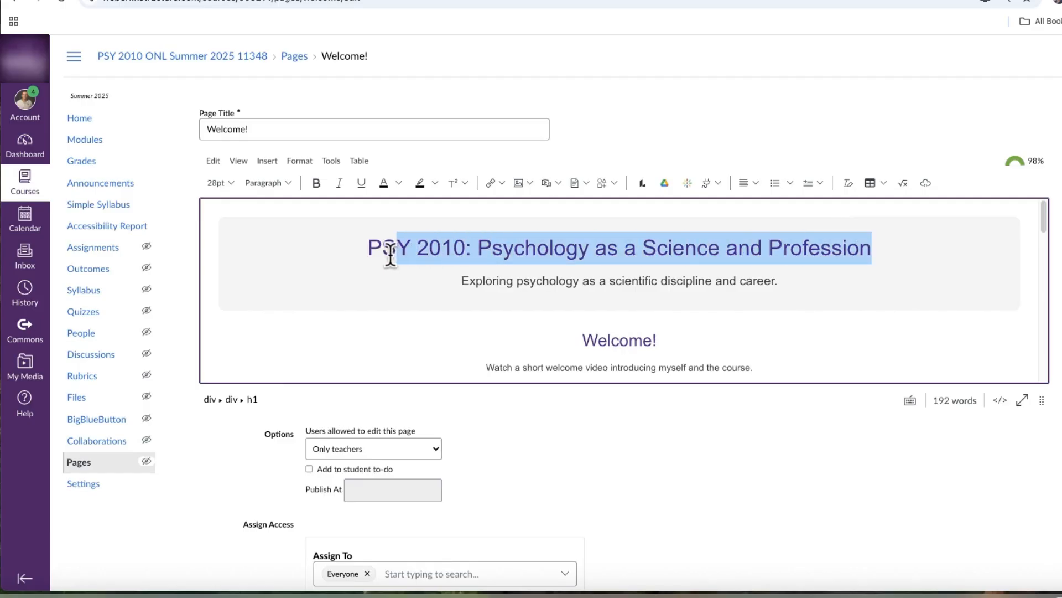
left_click(455, 255)
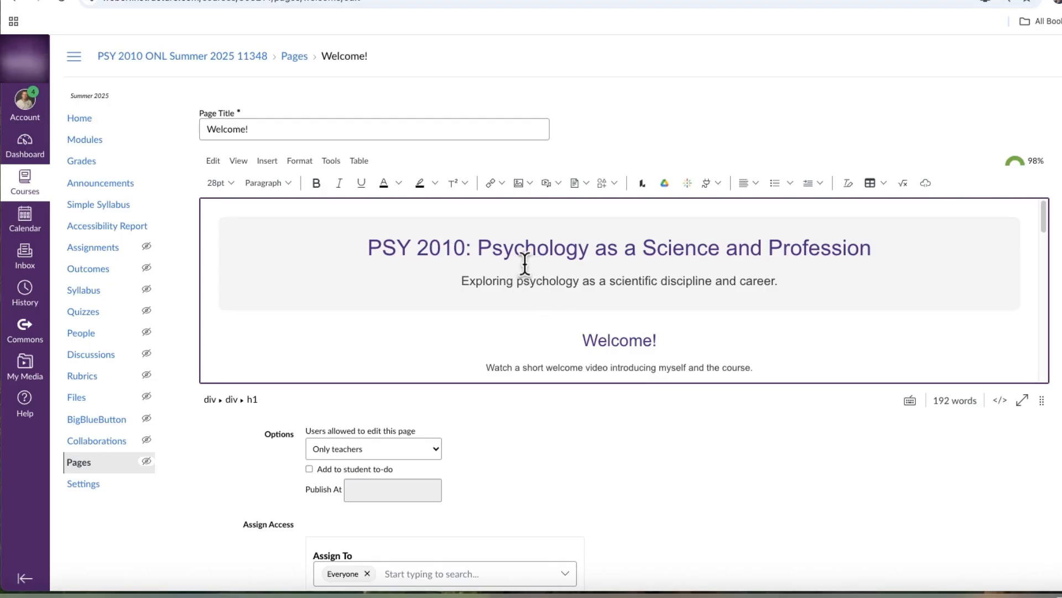
Save the Welcome! front page and view the published page
scroll(636, 288, "down", 3)
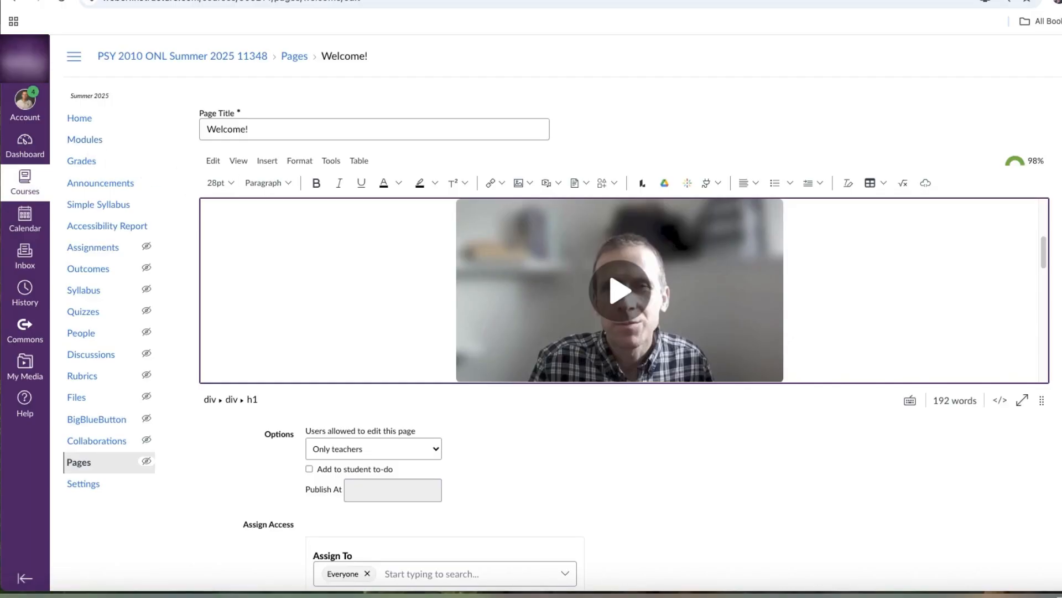
scroll(843, 442, "down", 5)
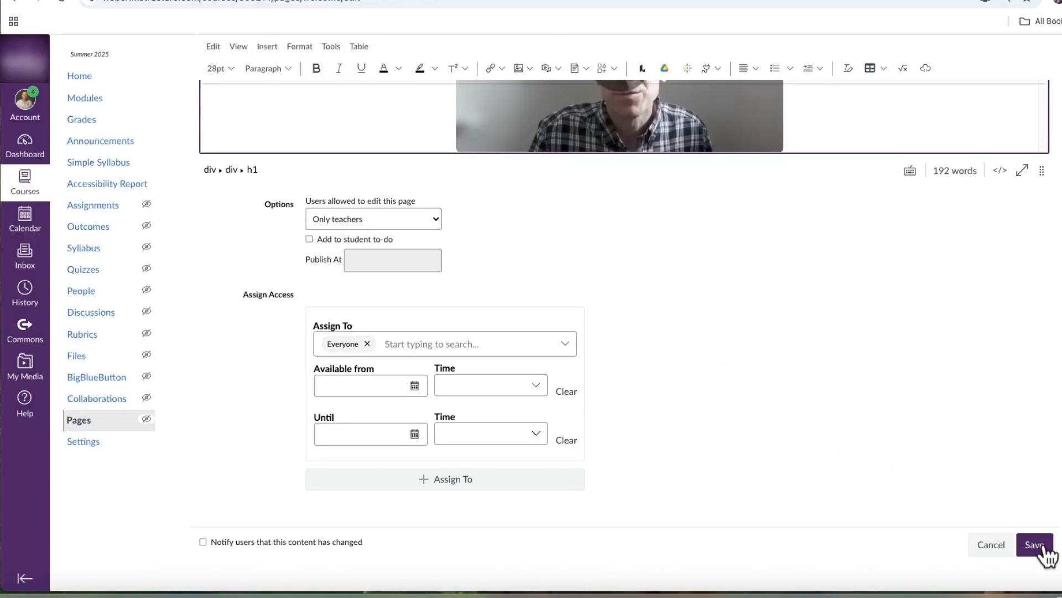
left_click(1034, 544)
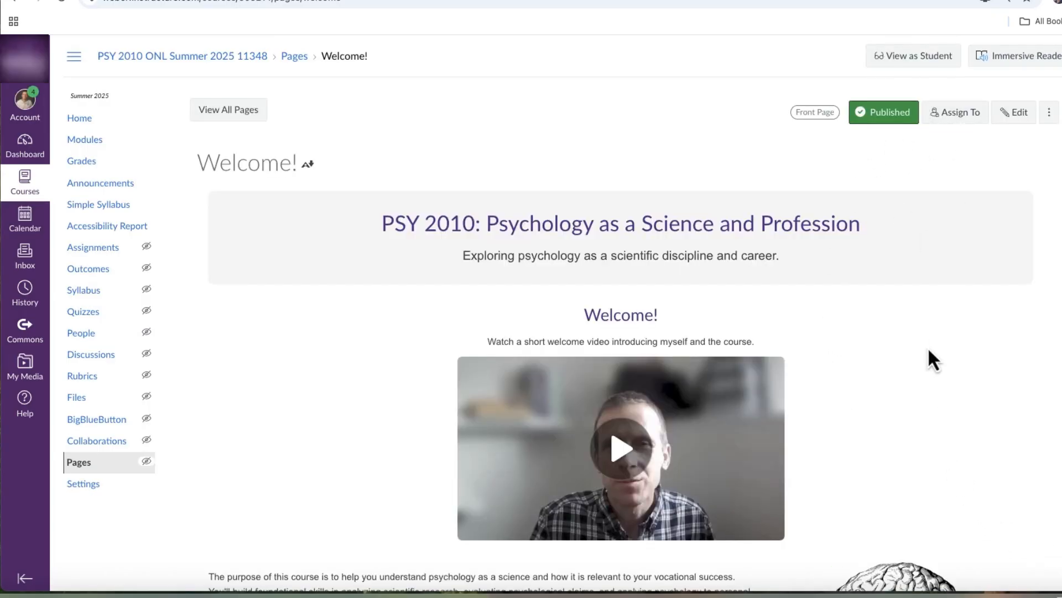
scroll(929, 353, "down", 1)
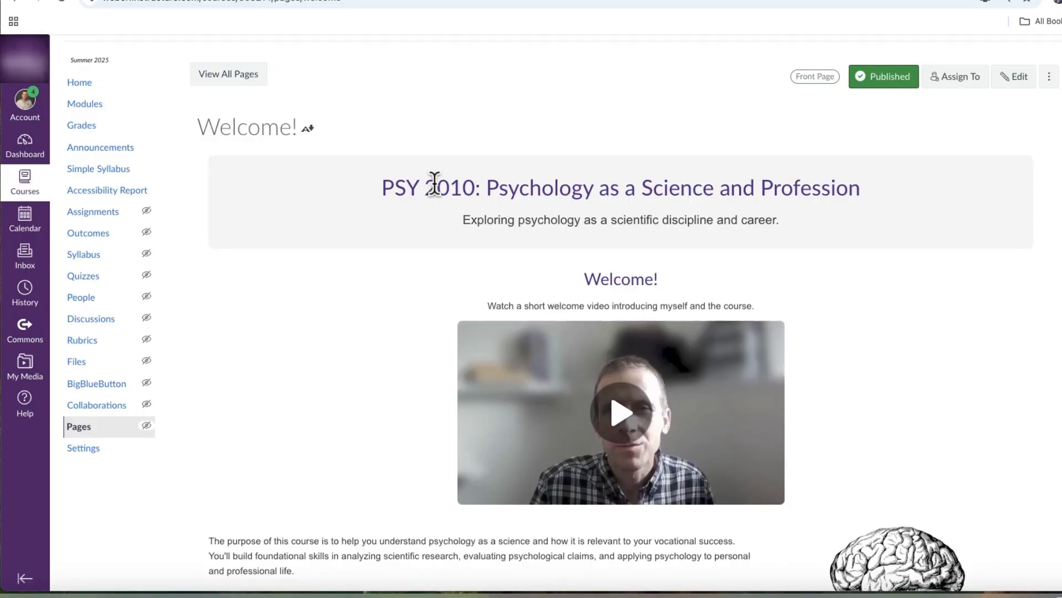
Examine the course title banner and the Welcome! heading with its video introduction line on the published front page
scroll(644, 231, "down", 1)
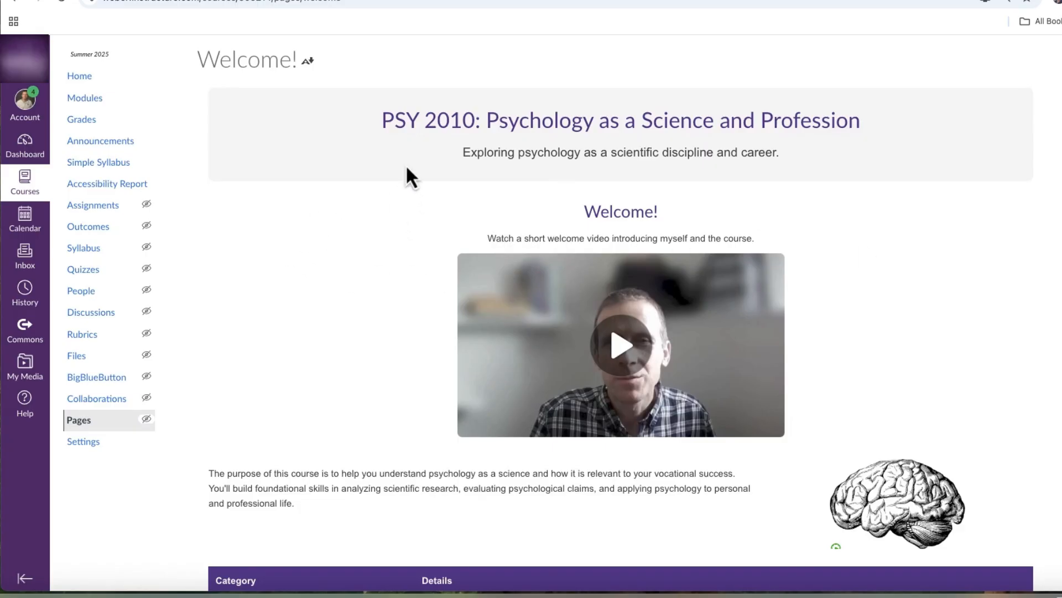
left_click_drag(381, 118, 913, 141)
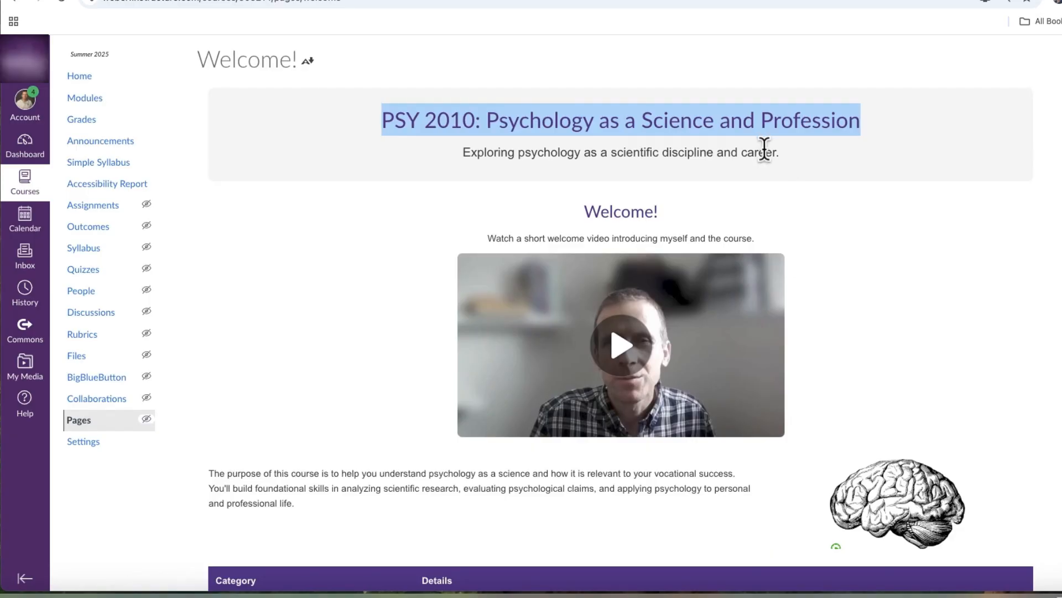
left_click(742, 221)
left_click_drag(585, 210, 773, 235)
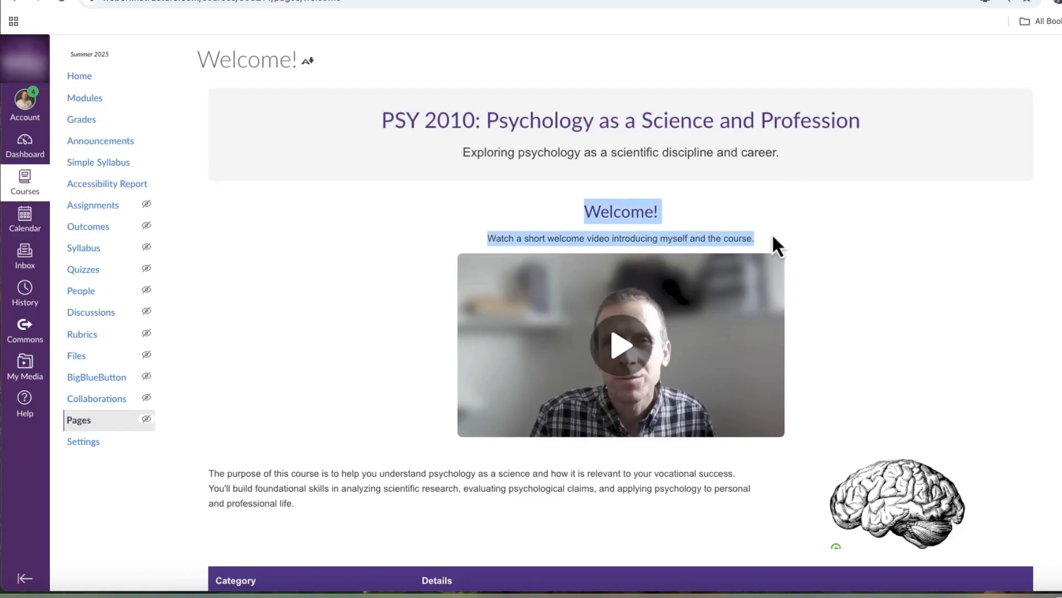
left_click(762, 232)
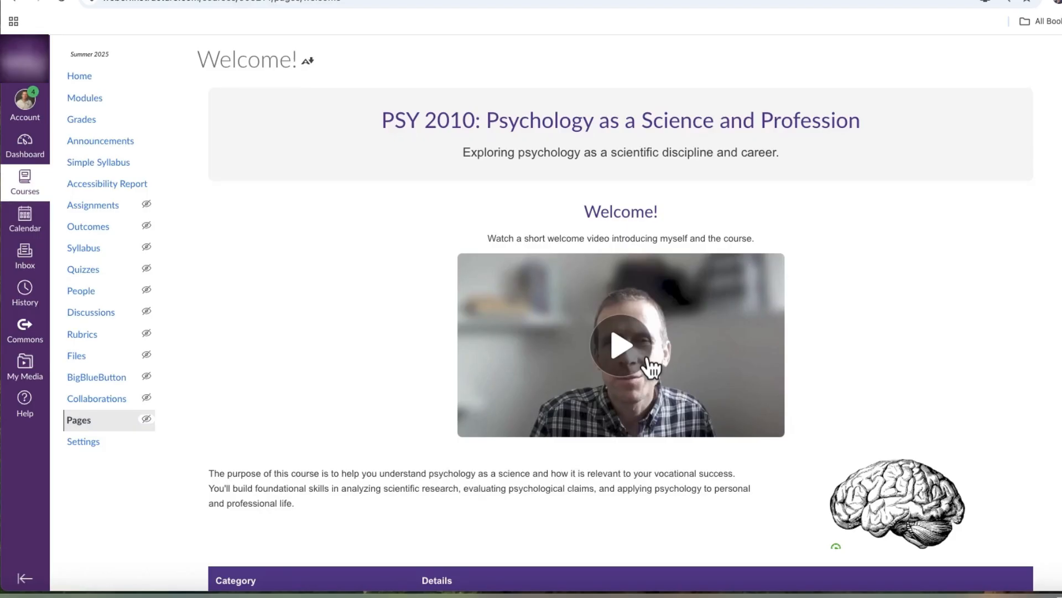
Read the course purpose paragraph below the welcome video, highlighting its full text
scroll(552, 406, "down", 2)
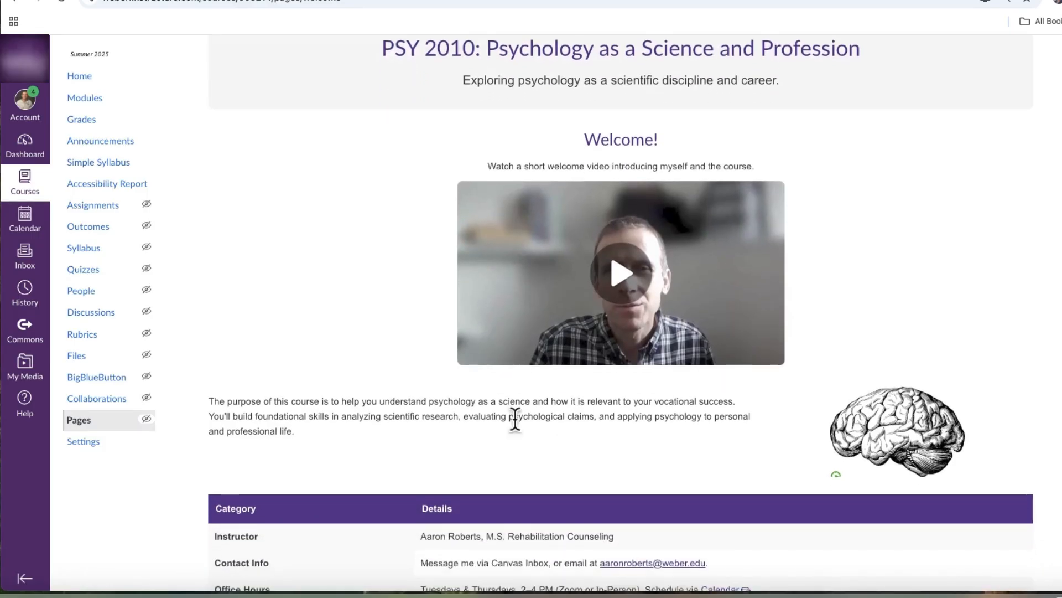
left_click_drag(297, 433, 207, 403)
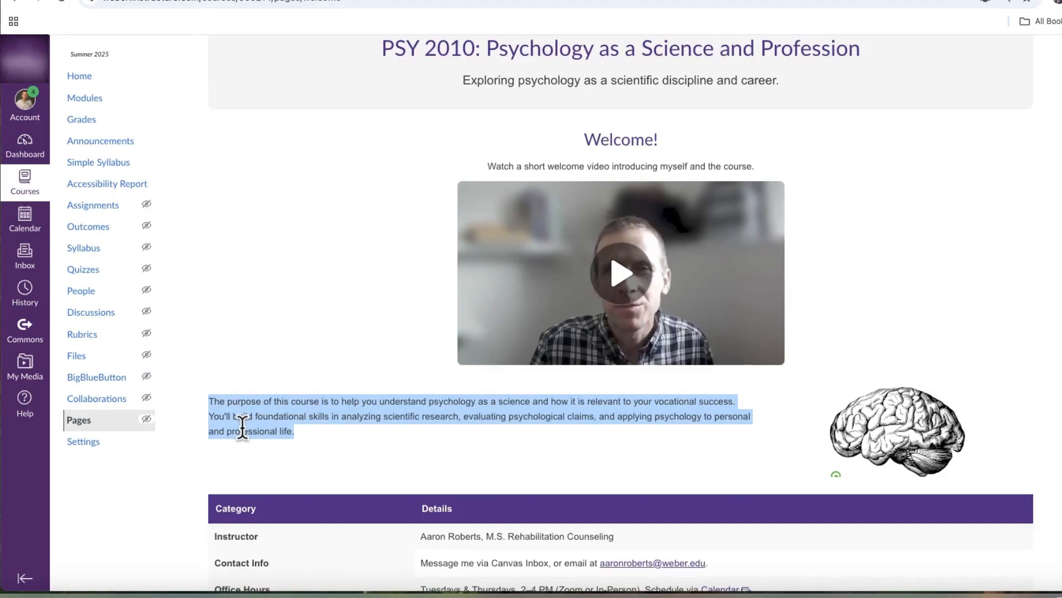
left_click(310, 431)
left_click_drag(309, 433, 210, 398)
left_click(243, 414)
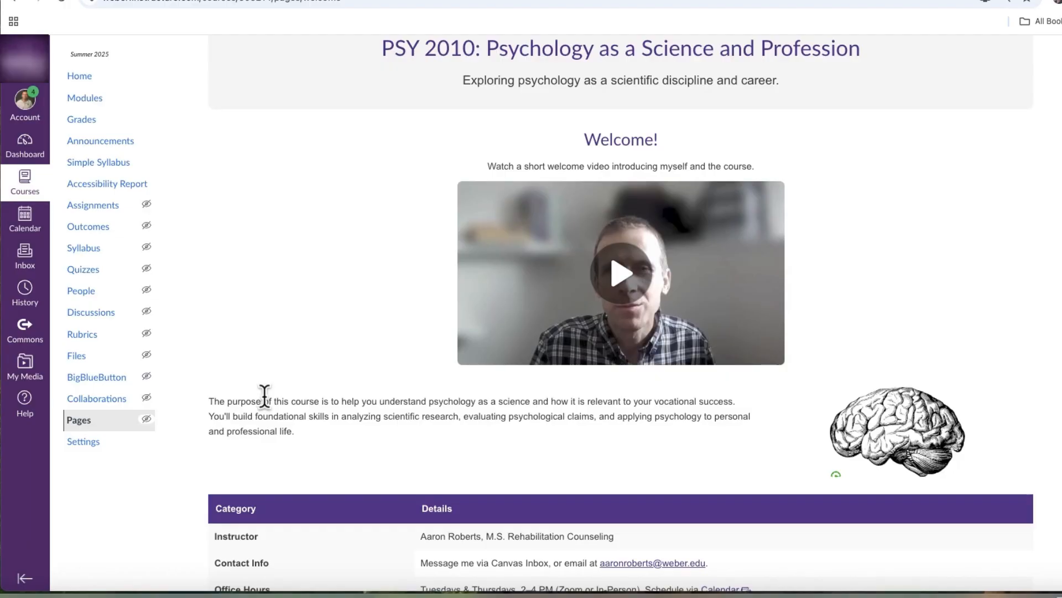
left_click_drag(303, 434, 227, 402)
left_click(289, 410)
left_click(240, 403)
Review the Instructor, Contact Info, Office Hours and Required Text rows of the course details table
scroll(636, 399, "down", 1)
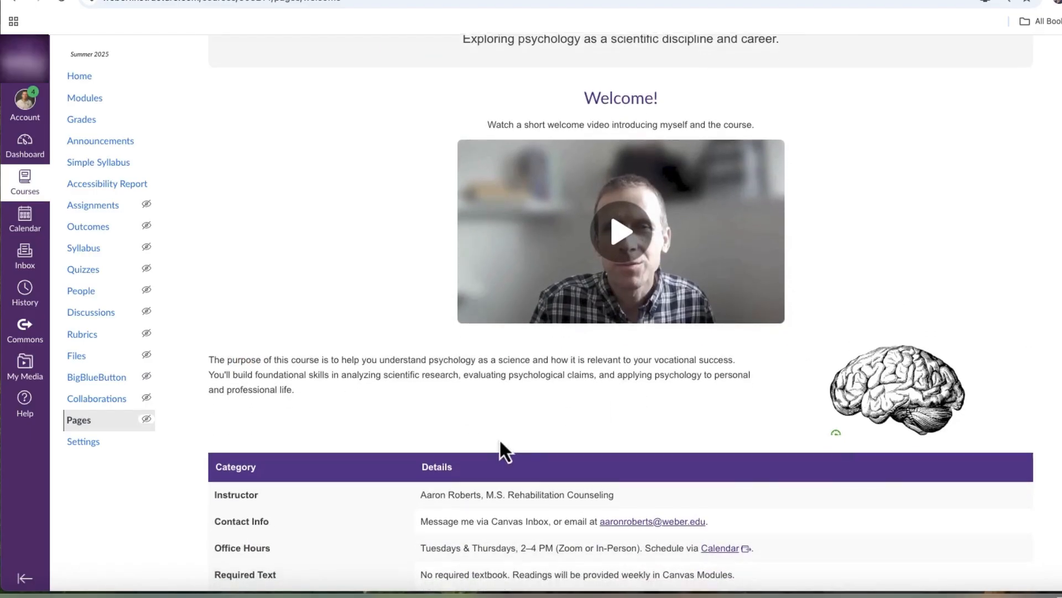
scroll(443, 343, "down", 4)
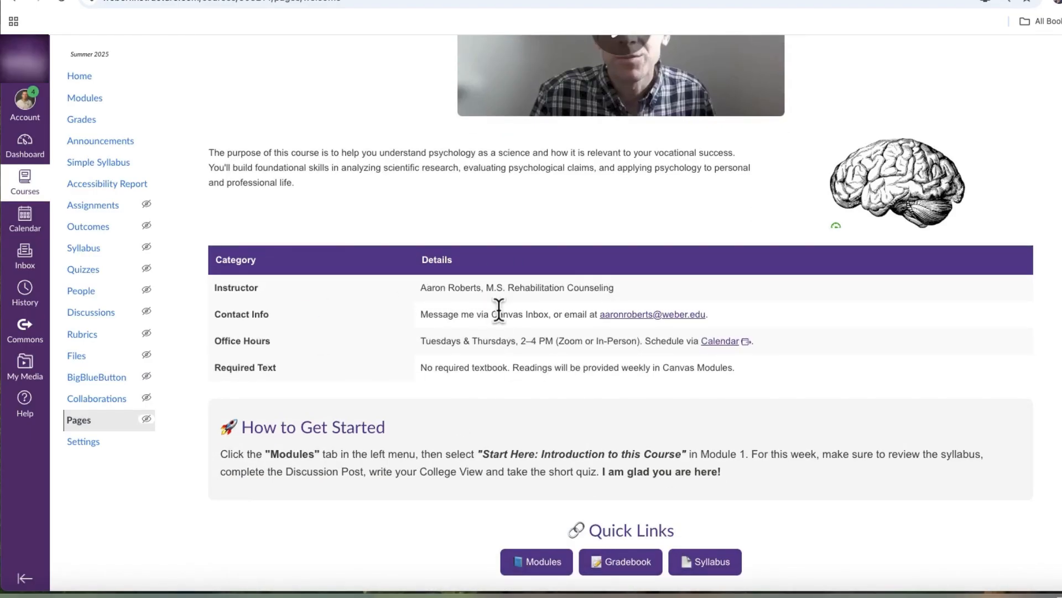
double_click(219, 287)
left_click_drag(213, 314, 278, 319)
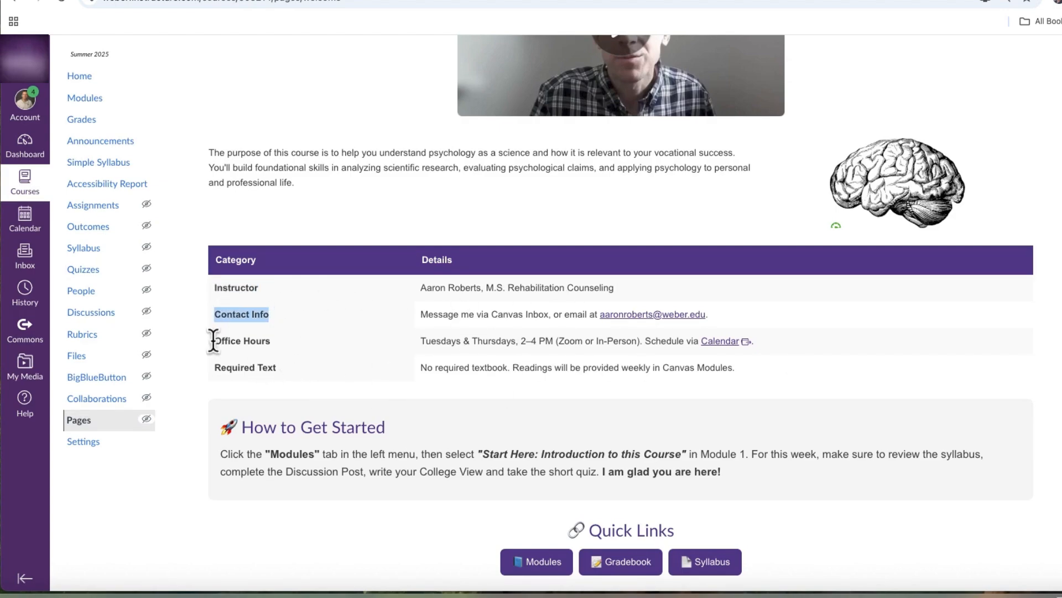
left_click_drag(421, 314, 551, 314)
left_click(291, 348)
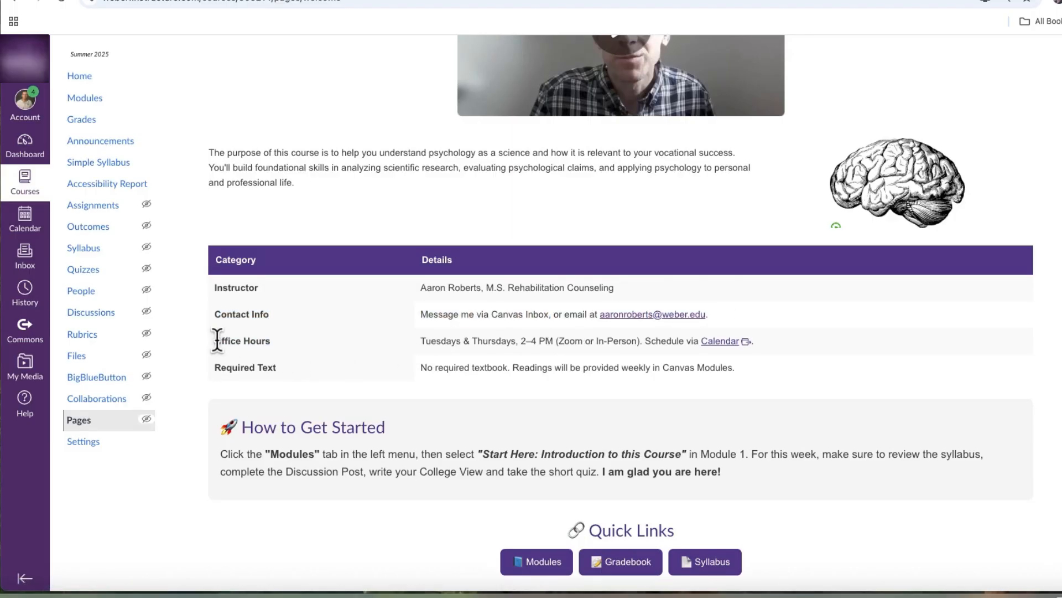
left_click_drag(216, 340, 309, 336)
left_click_drag(420, 340, 772, 340)
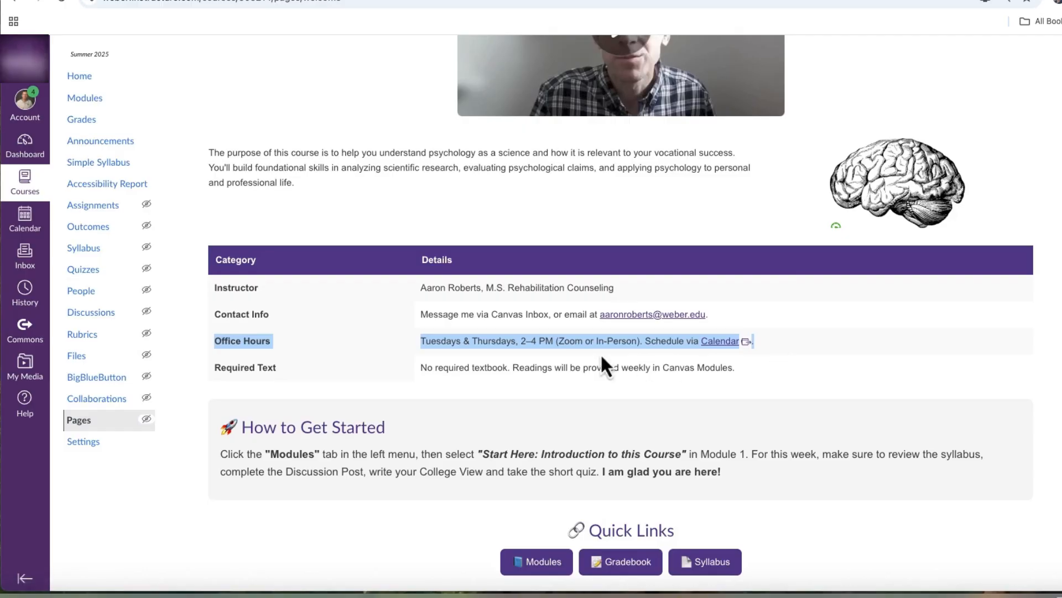
left_click(381, 393)
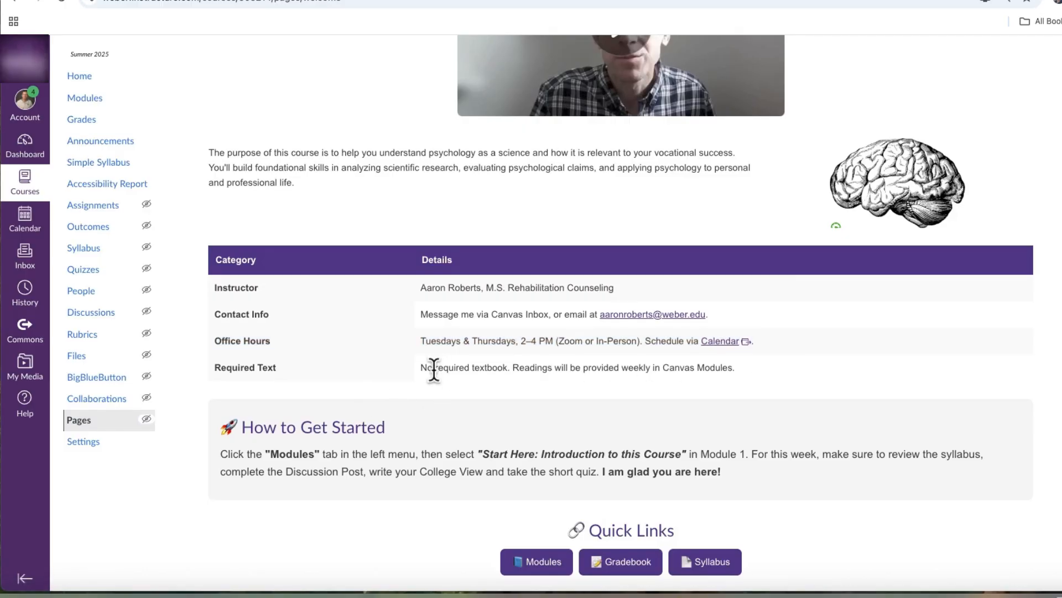
left_click_drag(437, 367, 575, 369)
left_click(591, 368)
Read the How to Get Started instructions and follow them to the Week 1 module's "Start Here: Introduction to the Course" page
scroll(661, 398, "down", 2)
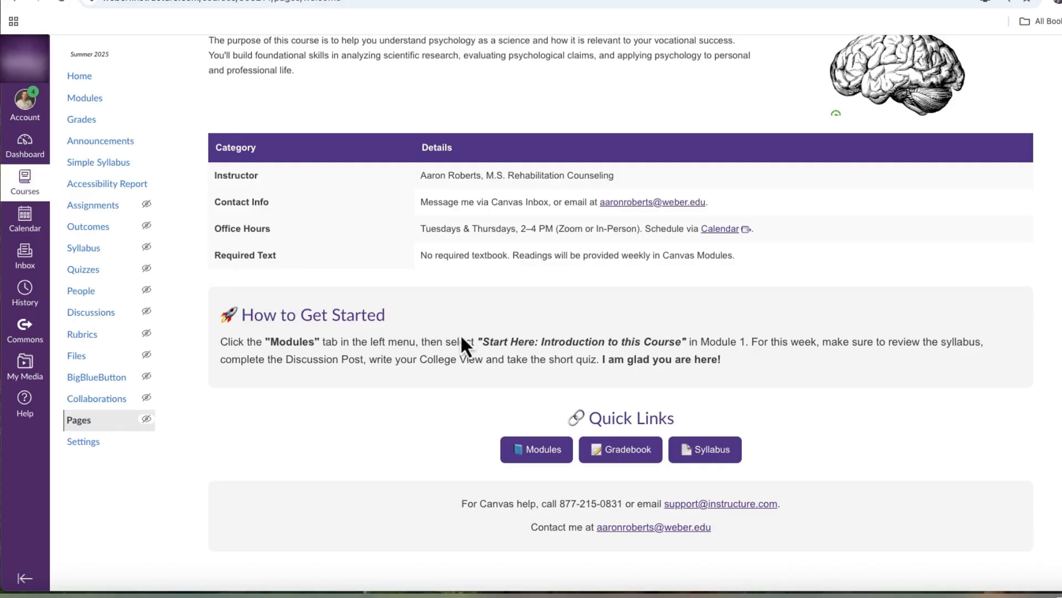
left_click_drag(265, 341, 324, 343)
left_click_drag(479, 341, 687, 343)
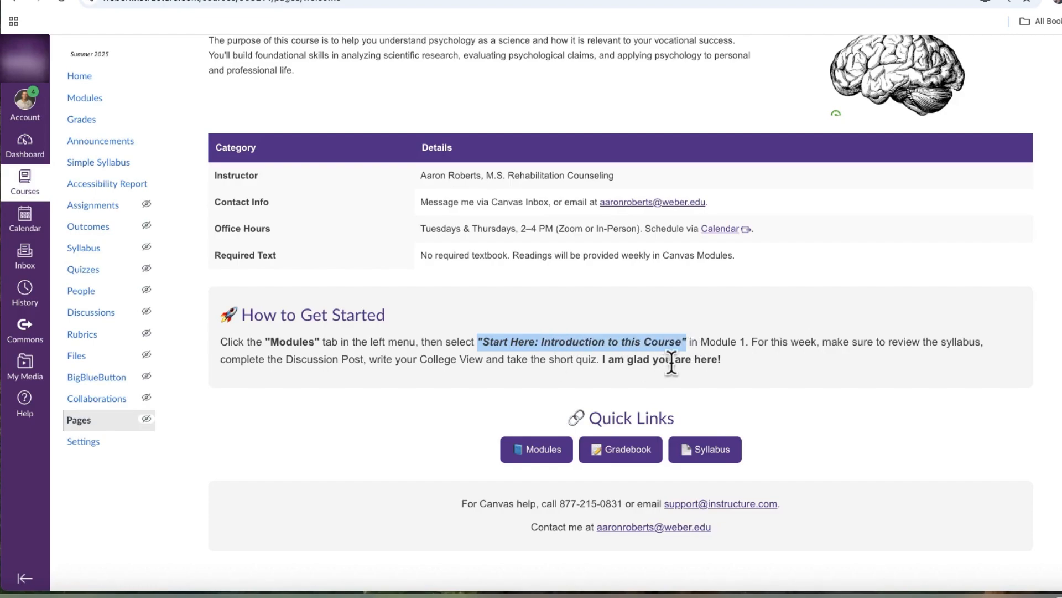
left_click(84, 99)
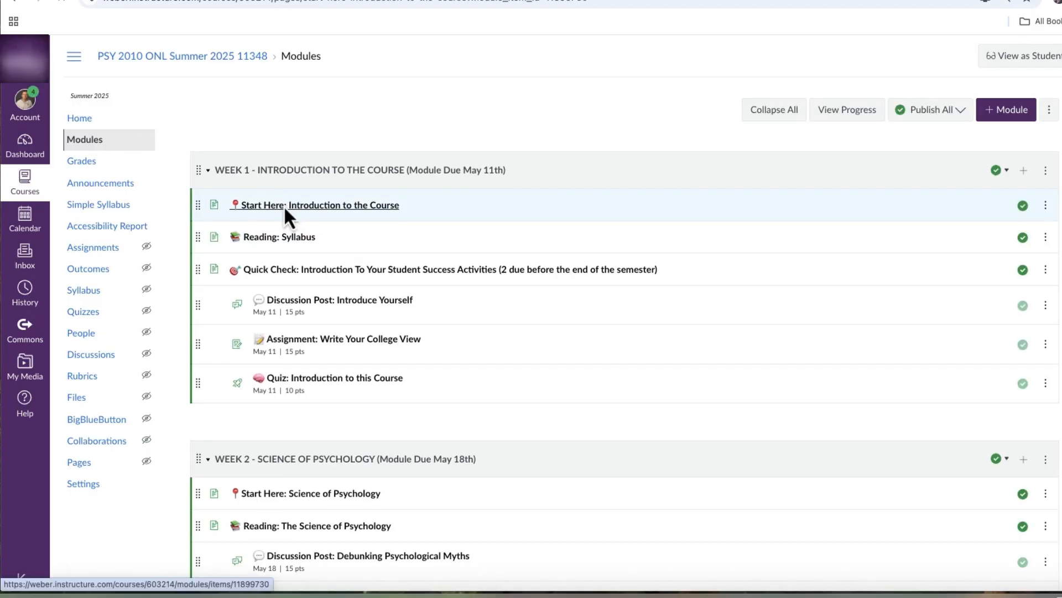
left_click(285, 206)
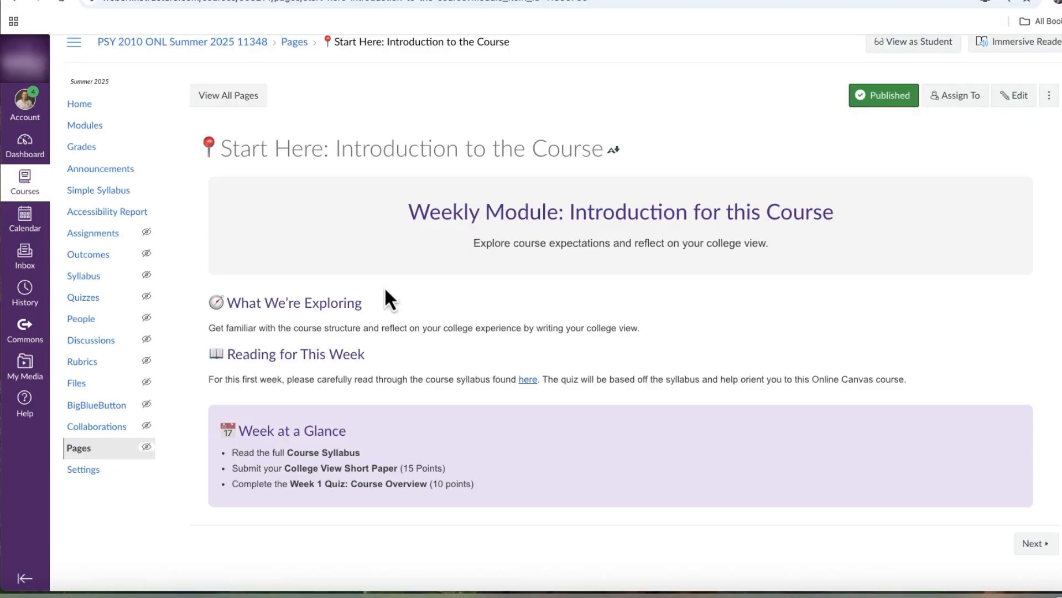
Return to the course home page and review the full How to Get Started box
left_click(79, 105)
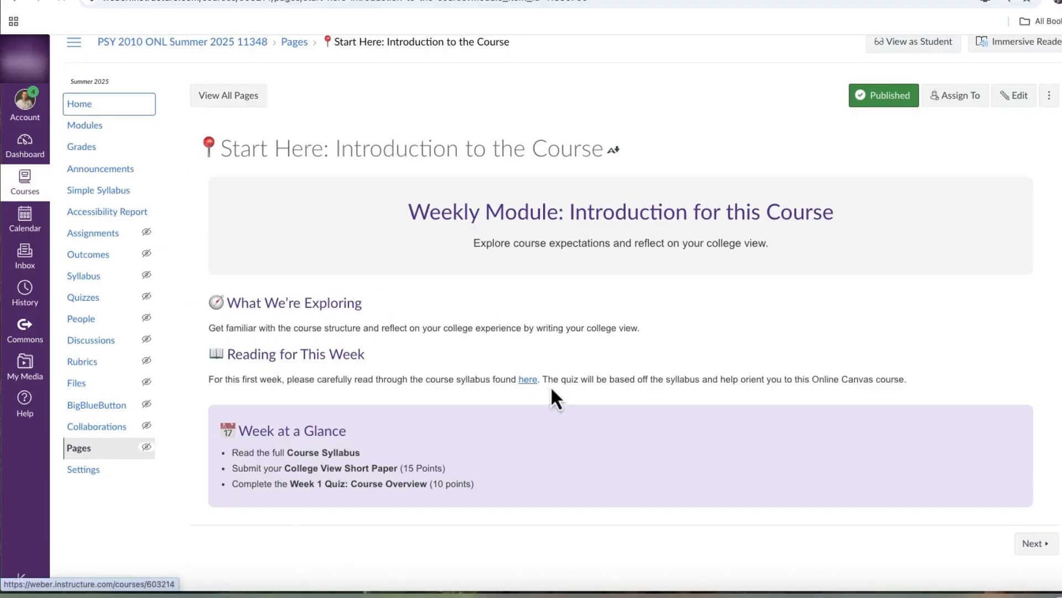
scroll(629, 344, "down", 10)
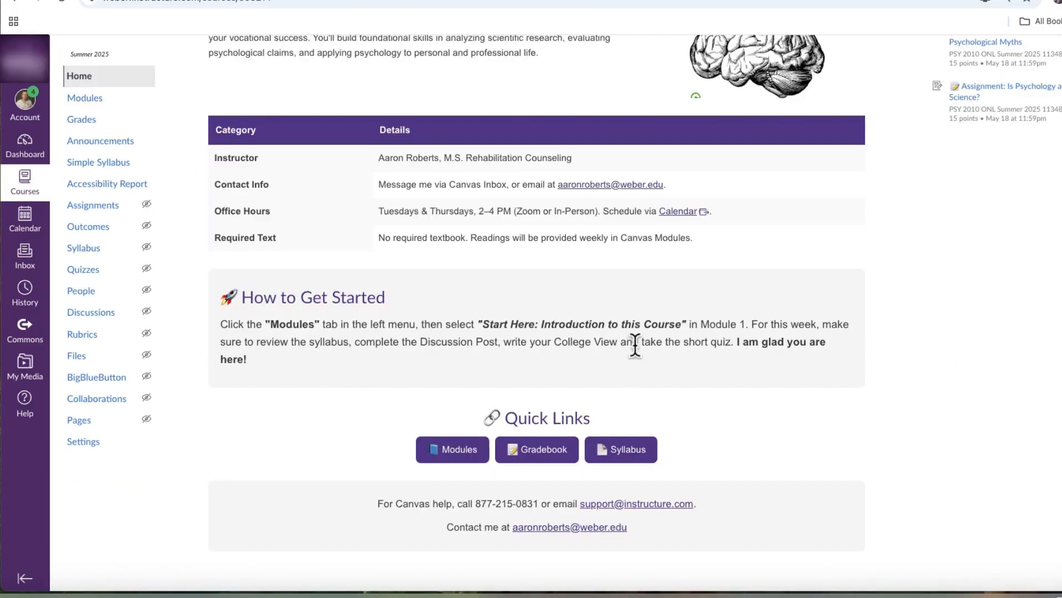
left_click_drag(220, 290, 443, 362)
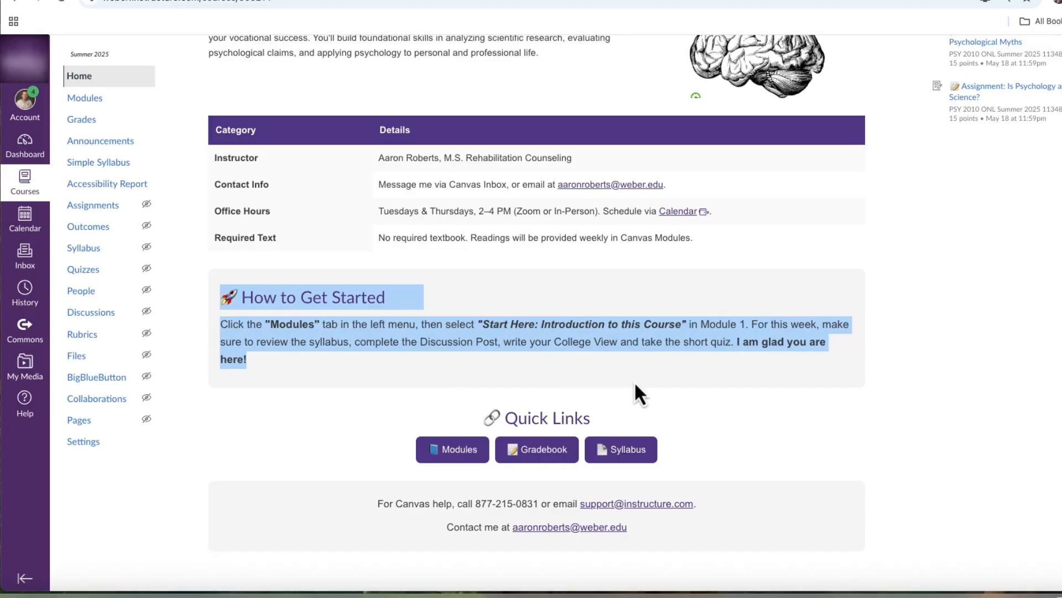
left_click(453, 367)
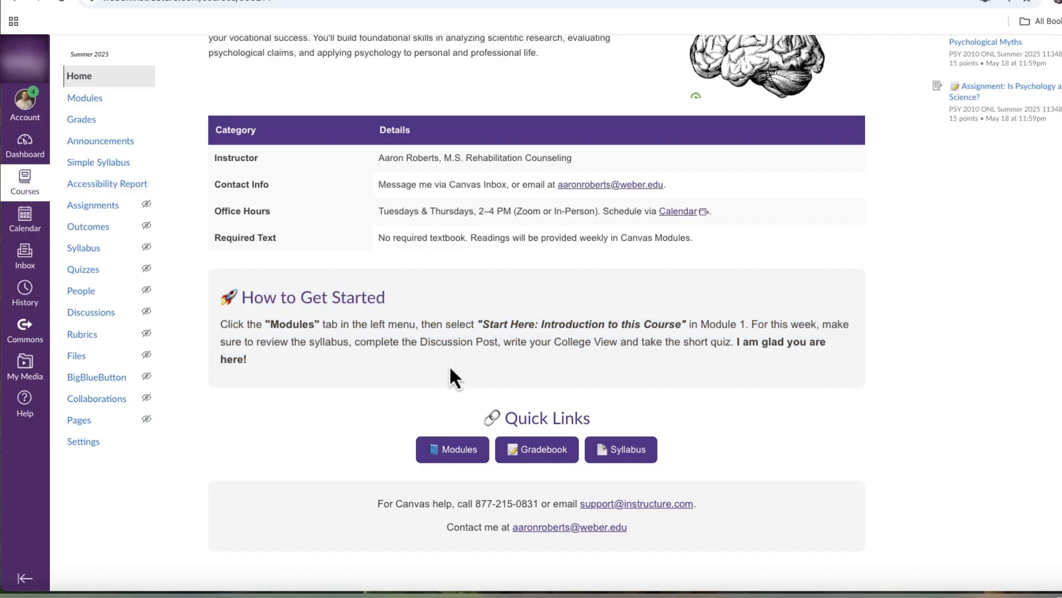